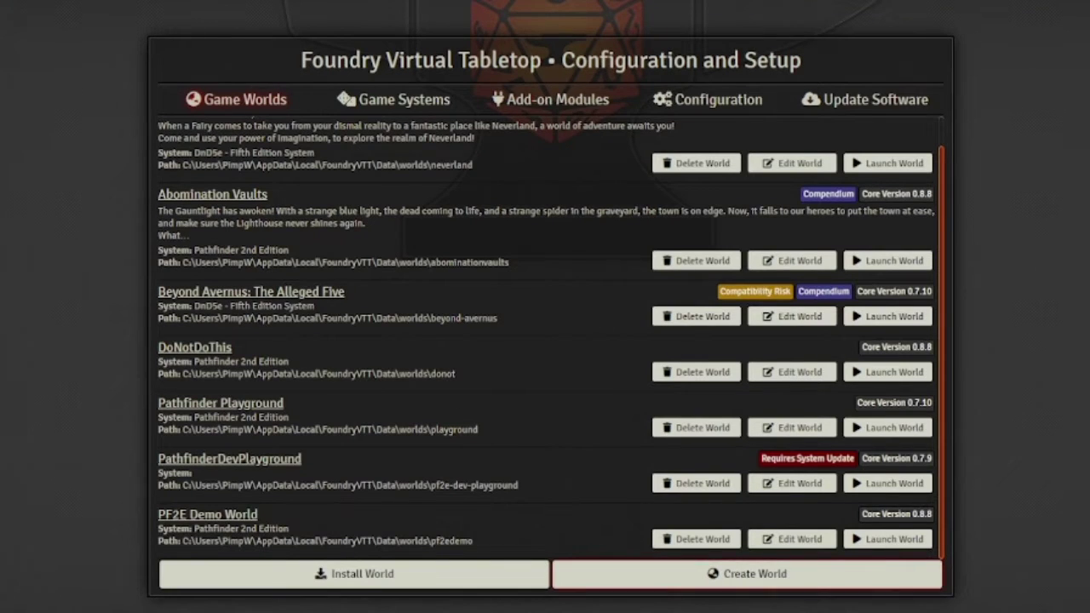
Step: Create a new world titled "Ruby Phoenix" with data path "Ruby" and the Pathfinder 2nd Edition game system
{"action": "left_click", "coordinate": [747, 574]}
{"action": "left_click", "coordinate": [587, 134]}
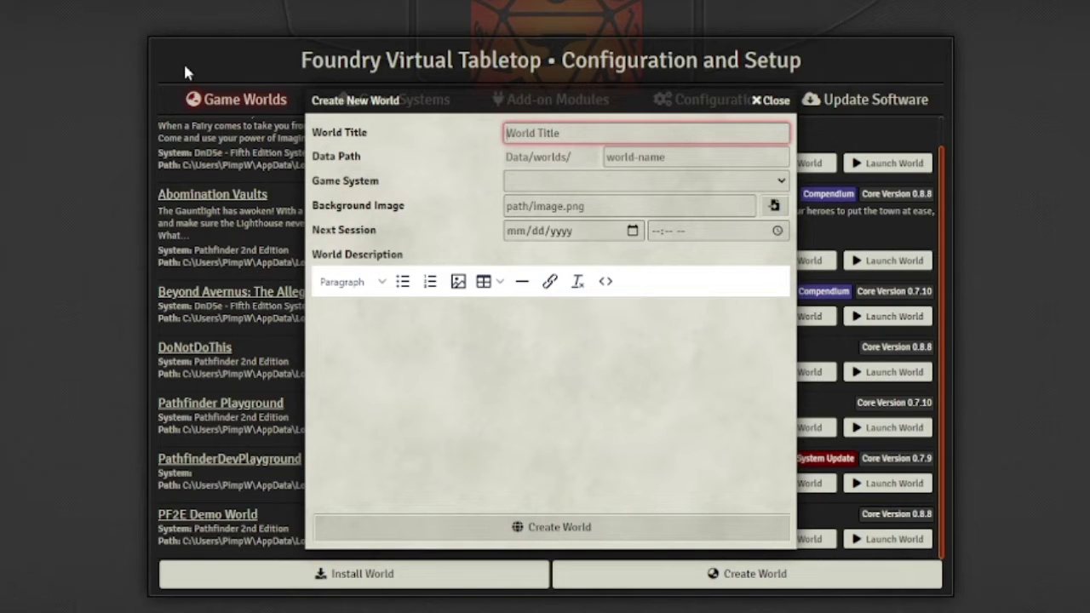
{"action": "type", "text": "Ruby Phoenix"}
{"action": "left_click", "coordinate": [712, 162]}
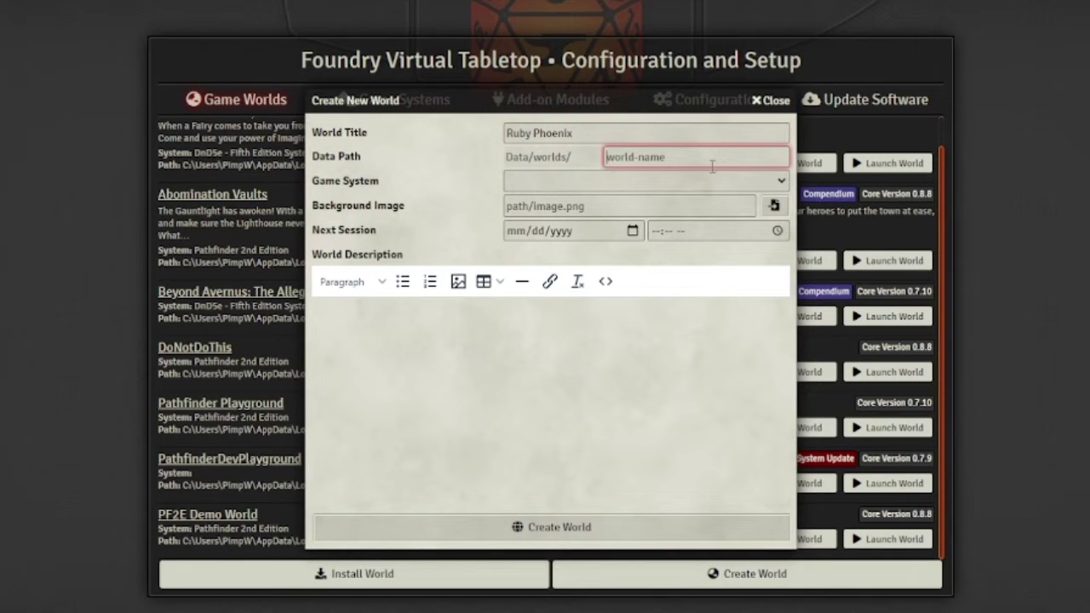
{"action": "type", "text": "Ruby"}
{"action": "key", "text": "Tab"}
{"action": "key", "text": "p"}
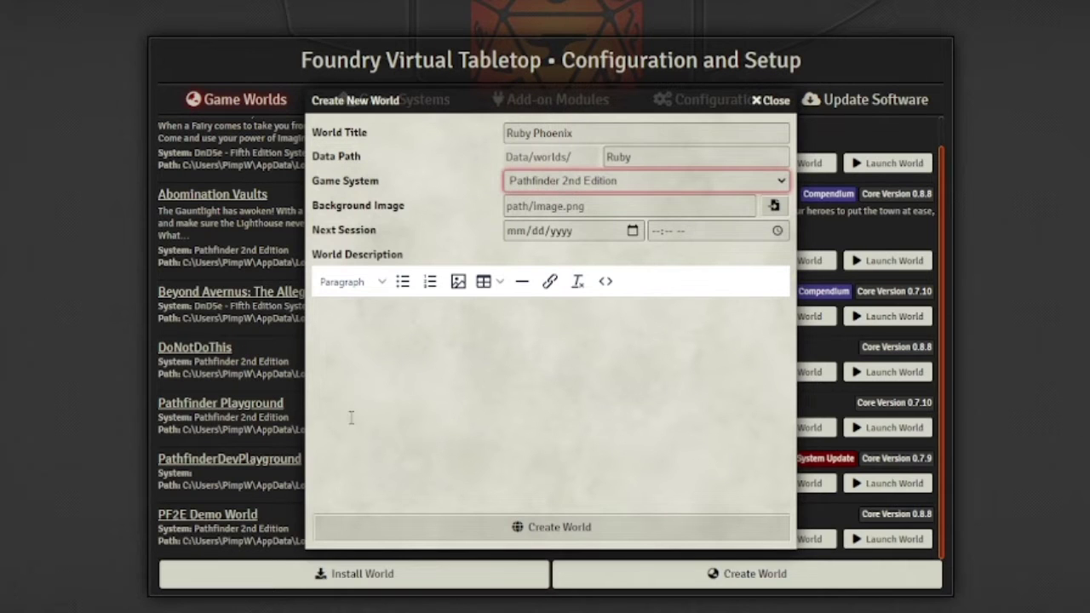
{"action": "left_click", "coordinate": [564, 528]}
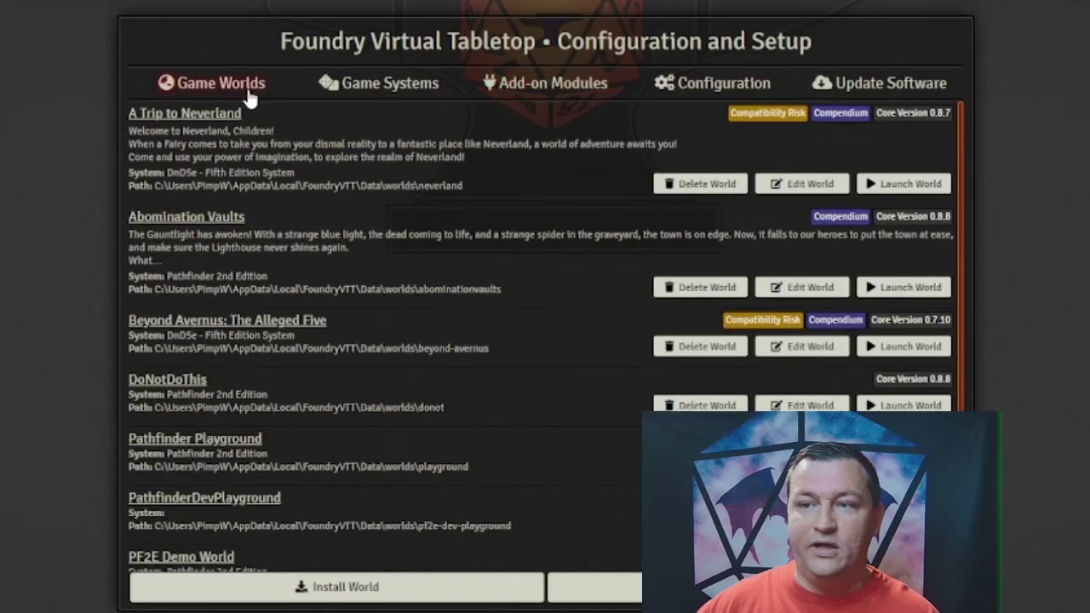
Step: Find the PDF to Foundry (PF2e) add-on module with the filter "pdf" and install it
{"action": "left_click", "coordinate": [554, 94]}
{"action": "left_click", "coordinate": [209, 598]}
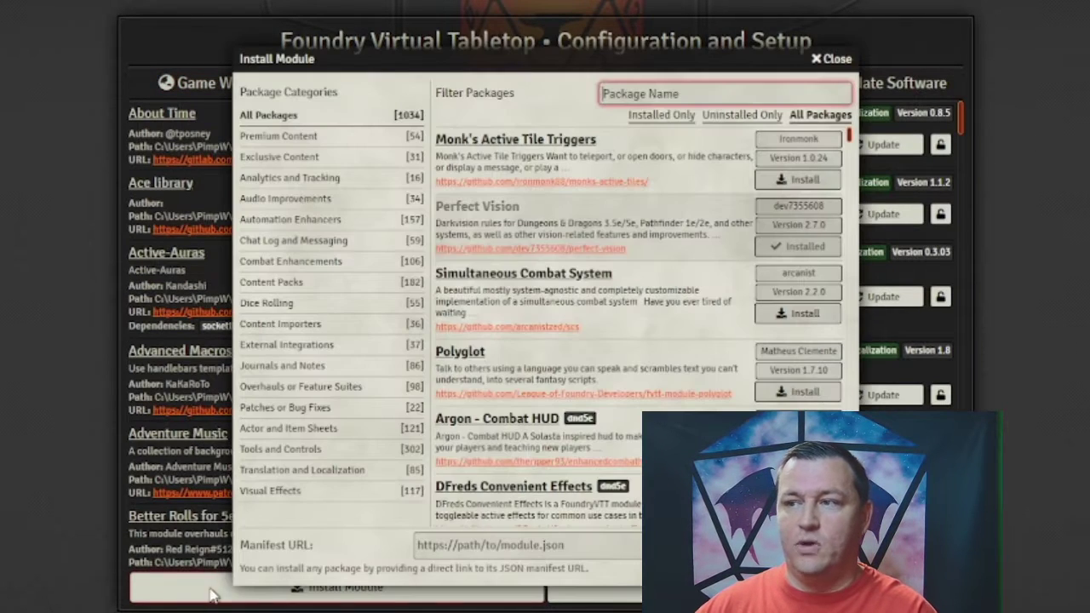
{"action": "type", "text": "pdf"}
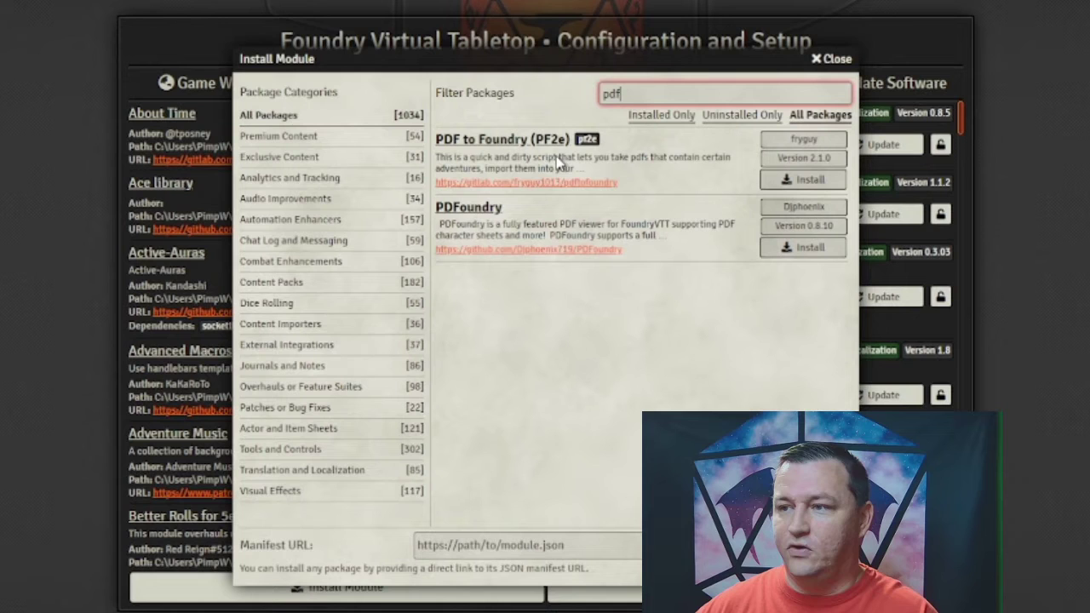
{"action": "left_click", "coordinate": [724, 187]}
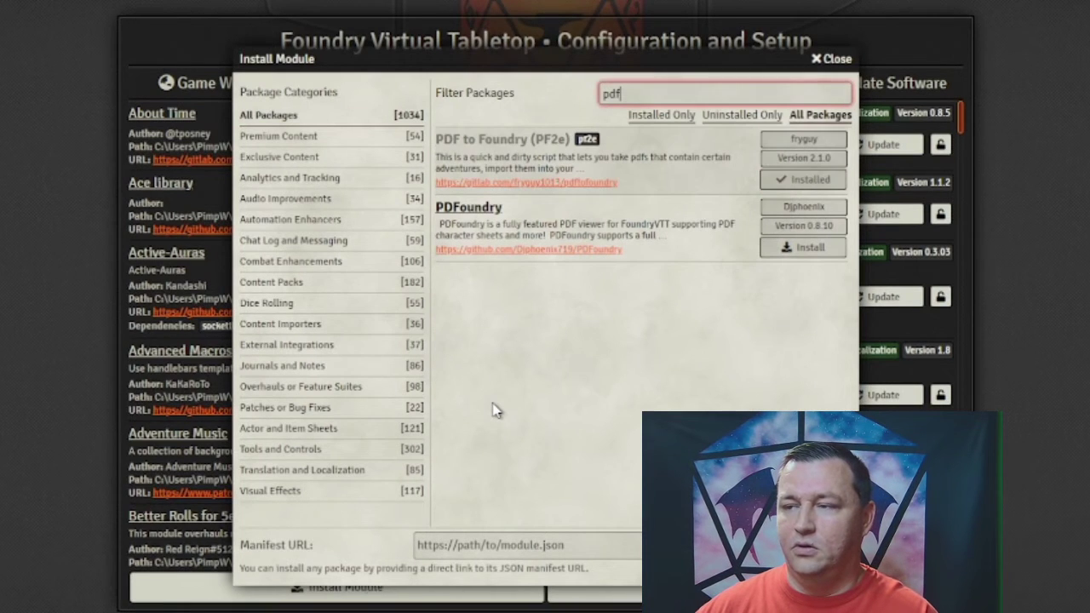
{"action": "left_click", "coordinate": [833, 58]}
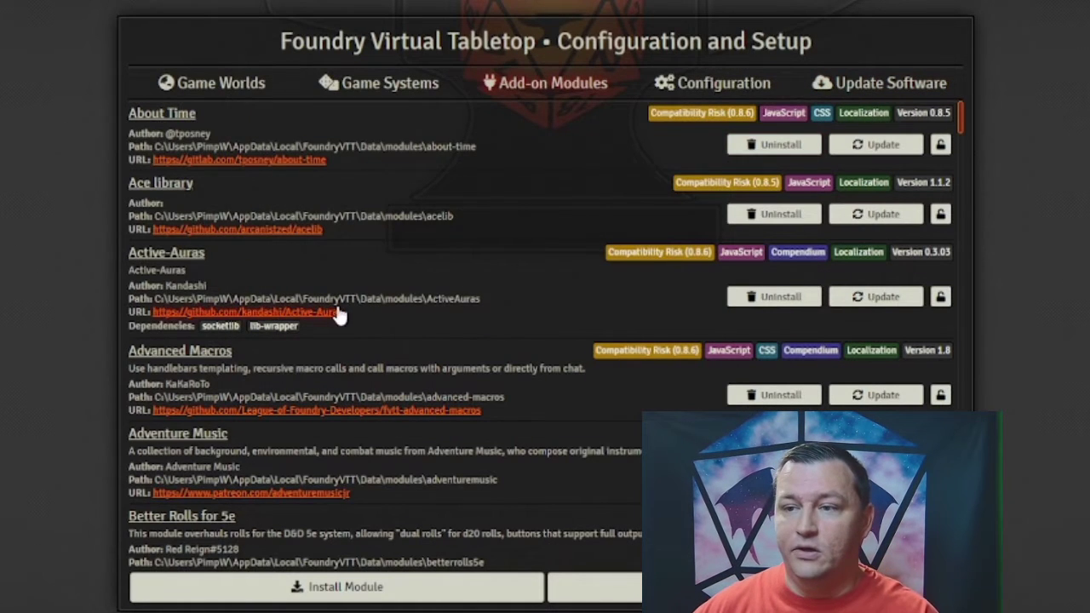
Step: Launch the Ruby Phoenix world and join its game session as Gamemaster
{"action": "scroll", "coordinate": [341, 311], "scroll_direction": "down", "scroll_amount": 1}
{"action": "left_click", "coordinate": [224, 77]}
{"action": "scroll", "coordinate": [308, 322], "scroll_direction": "down", "scroll_amount": 1}
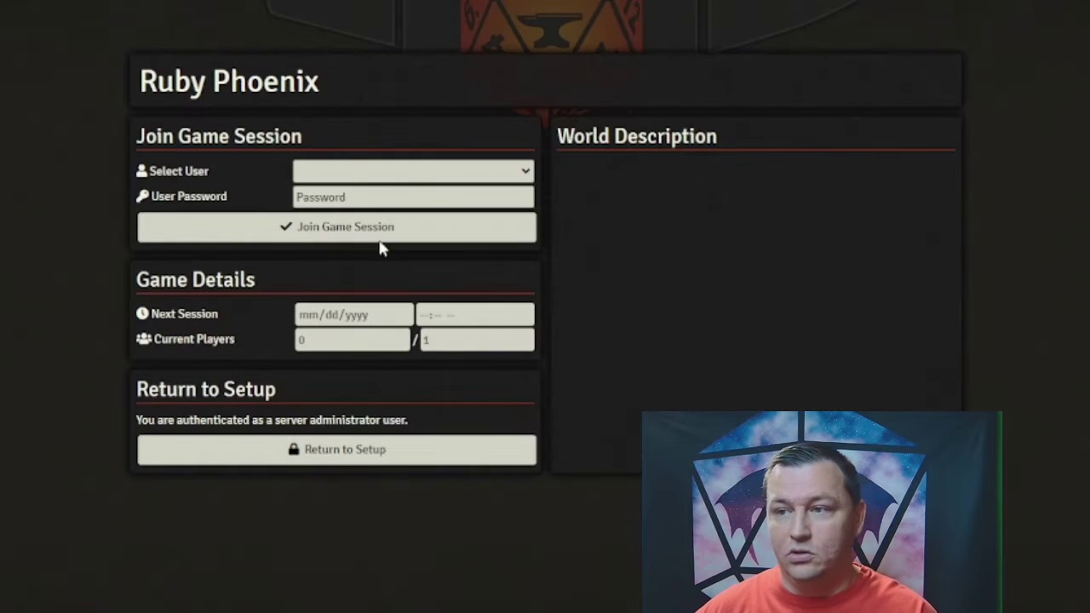
{"action": "left_click", "coordinate": [382, 174]}
{"action": "left_click", "coordinate": [366, 204]}
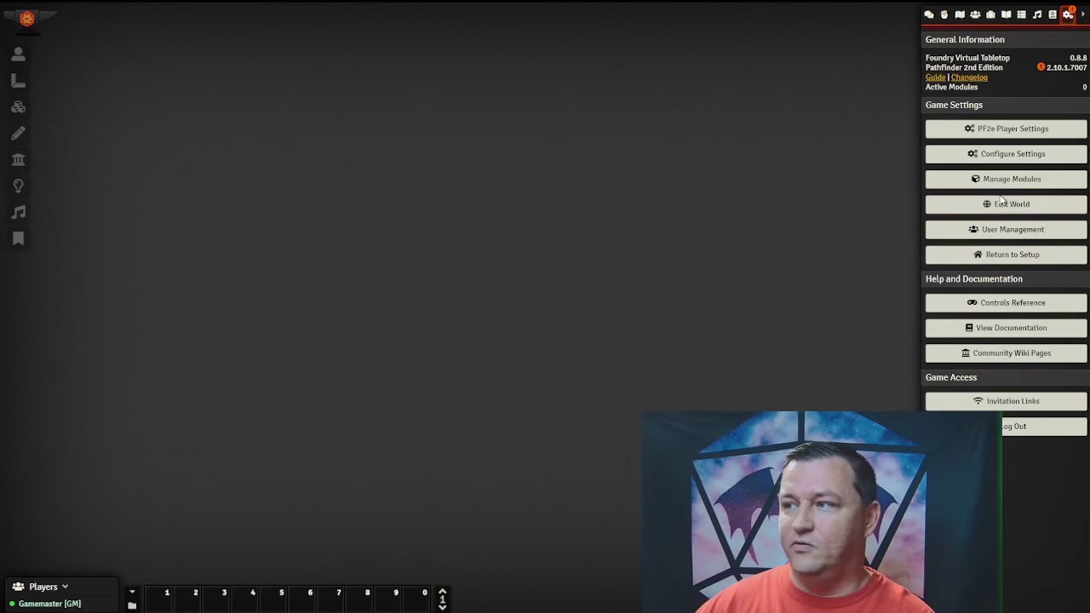
Step: Activate the PDF to Foundry Importer module for this world and save the module settings
{"action": "left_click", "coordinate": [1013, 182]}
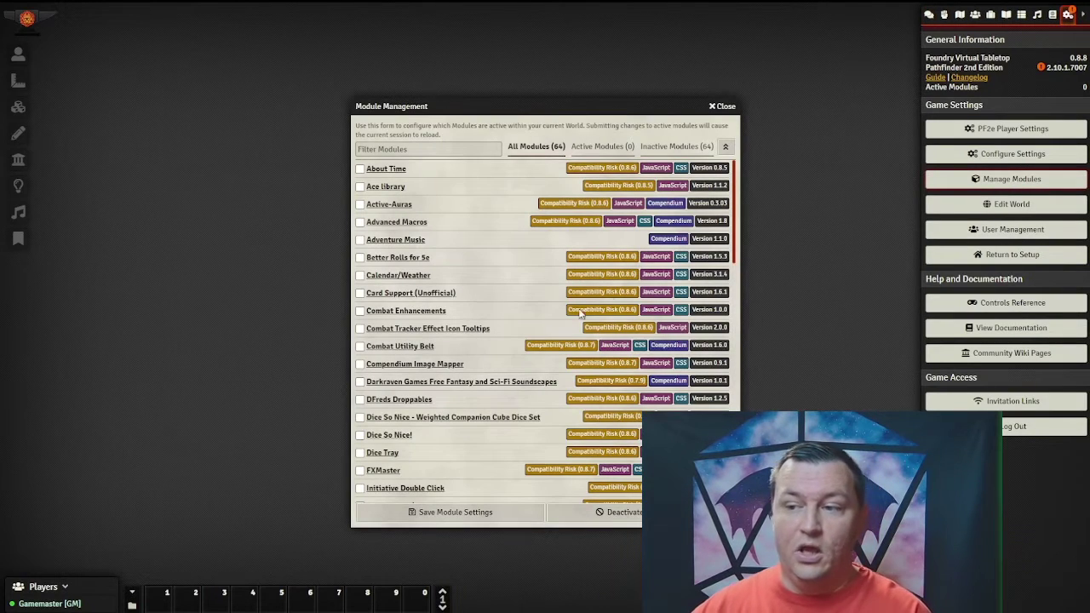
{"action": "scroll", "coordinate": [401, 286], "scroll_direction": "down", "scroll_amount": 6}
{"action": "left_click", "coordinate": [423, 151]}
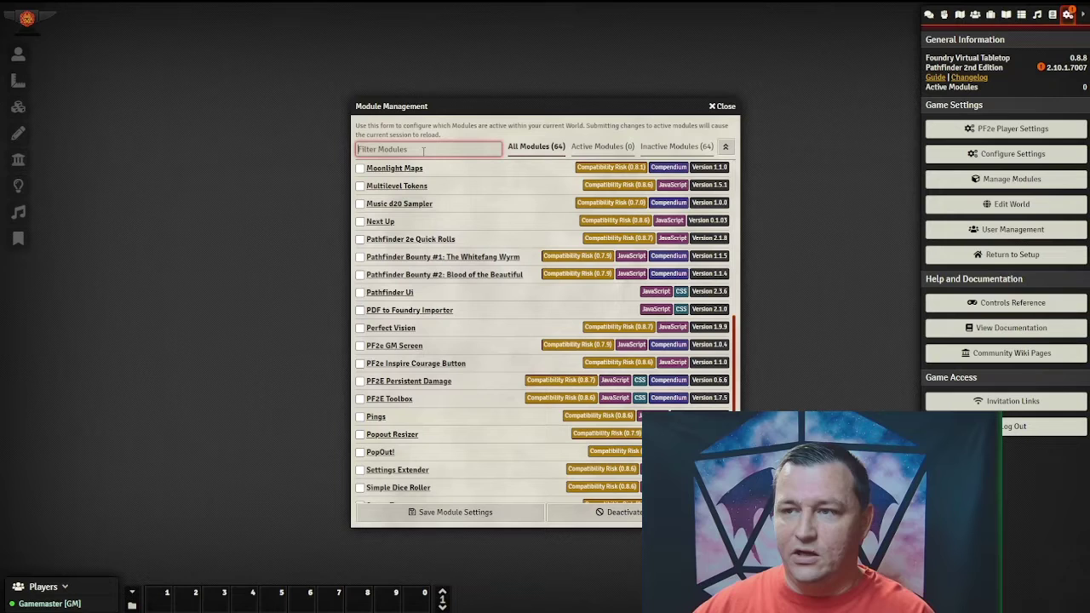
{"action": "type", "text": "pdf"}
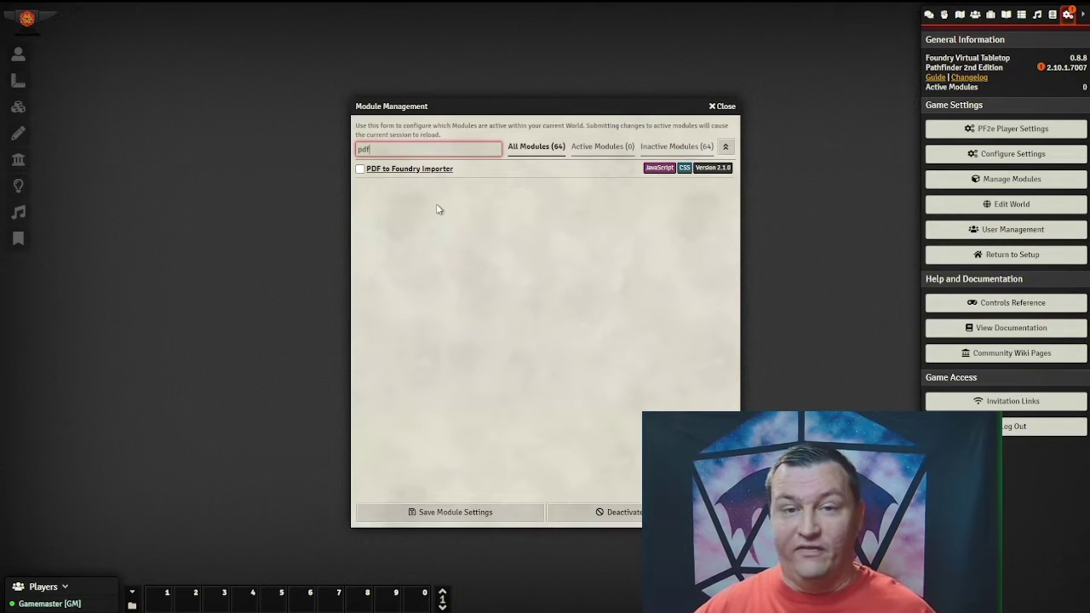
{"action": "left_click", "coordinate": [371, 170]}
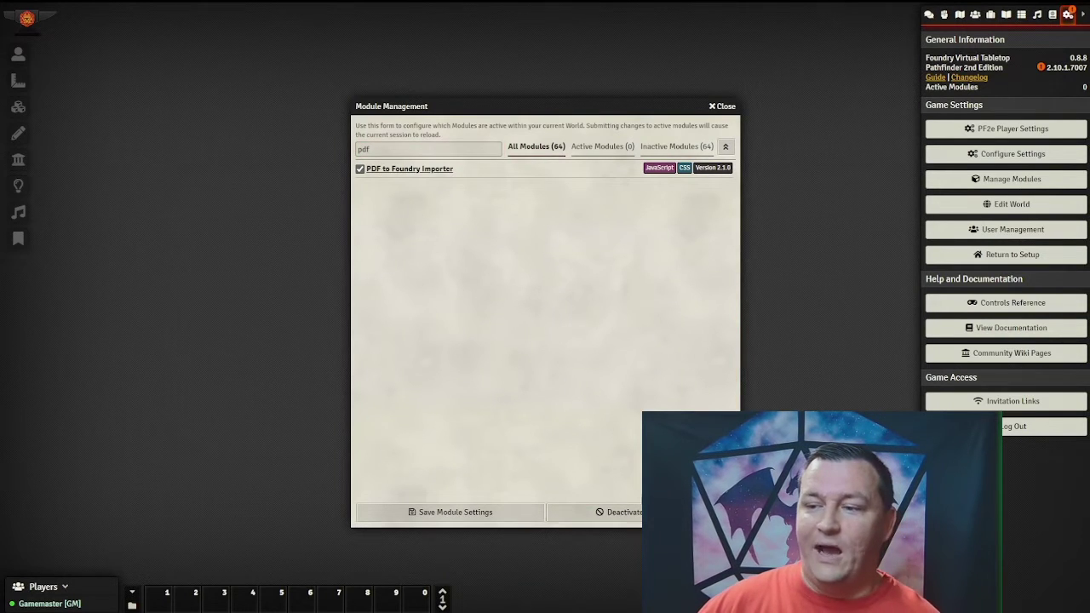
{"action": "left_click", "coordinate": [465, 516]}
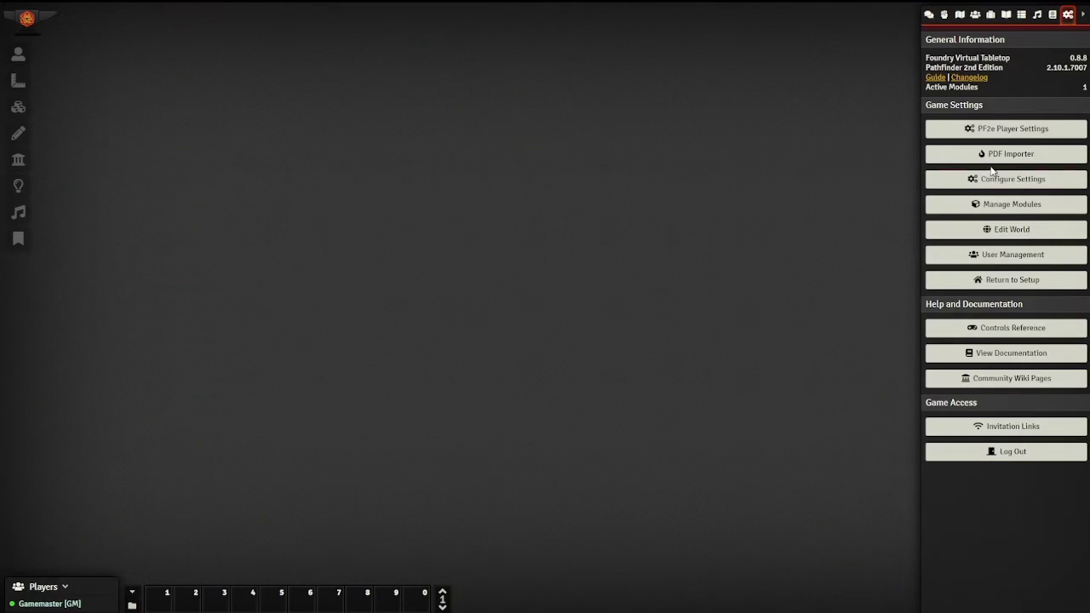
Step: Import the adventure file PZO90166E.pdf from the "1. Despair on Danger Island" folder with the PDF importer
{"action": "left_click", "coordinate": [1003, 155]}
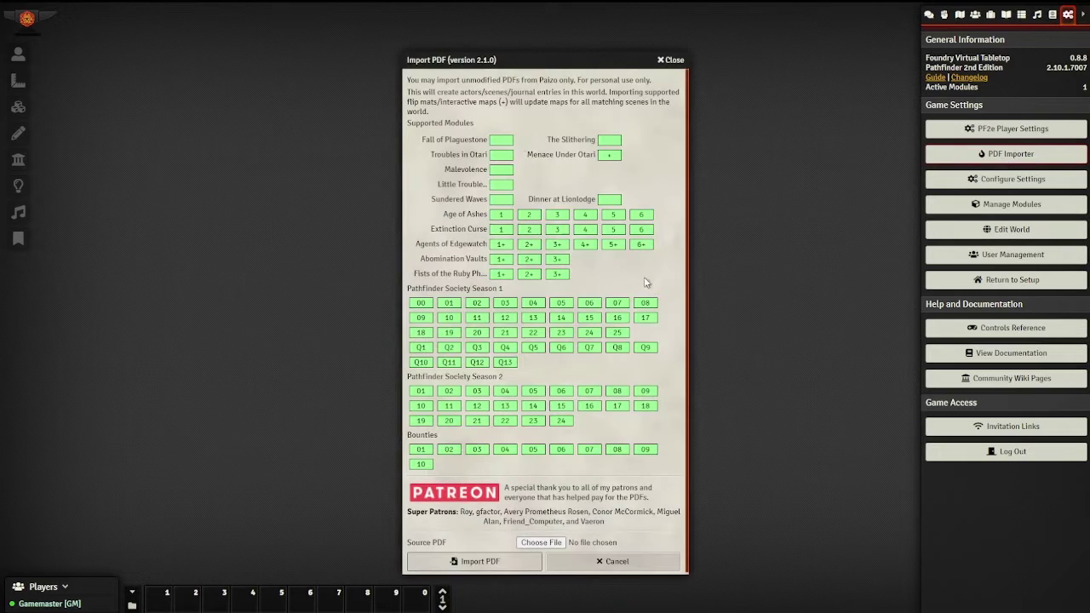
{"action": "left_click_drag", "start_coordinate": [510, 53], "coordinate": [463, 47]}
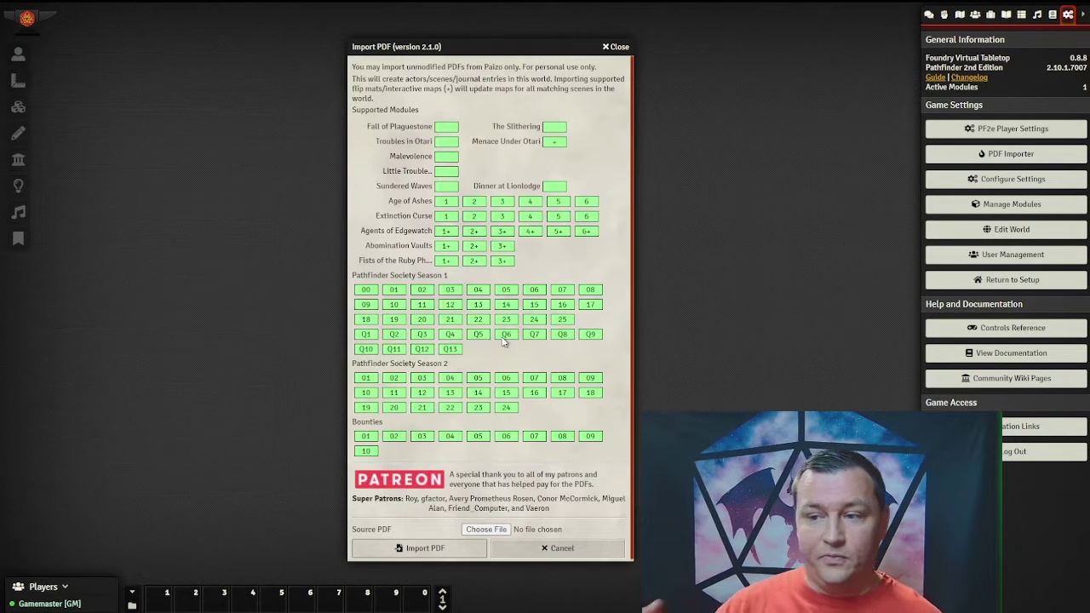
{"action": "left_click", "coordinate": [481, 530]}
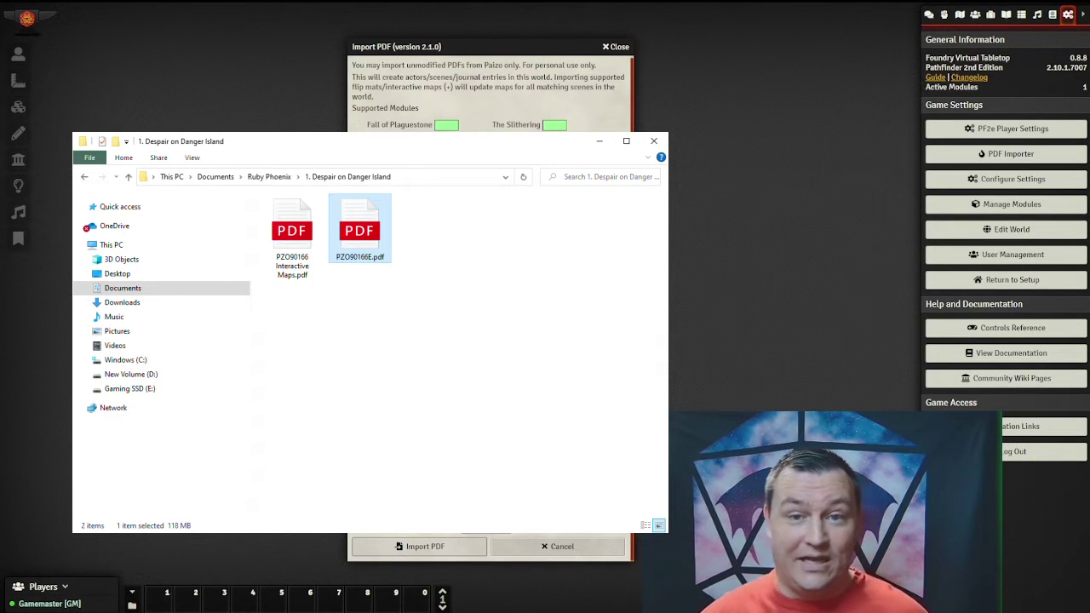
{"action": "key", "text": "Return"}
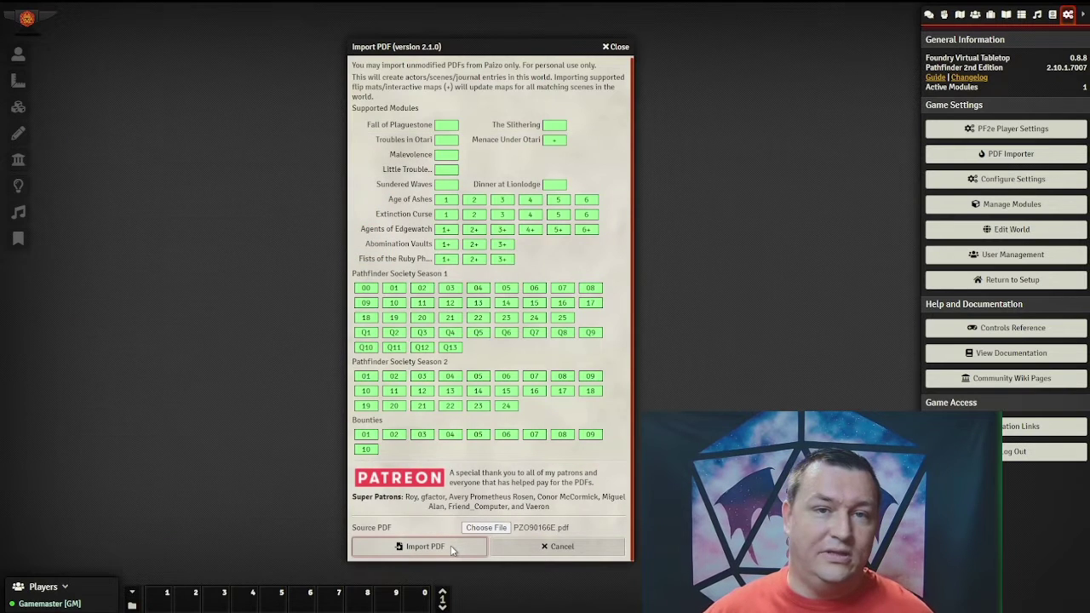
{"action": "left_click", "coordinate": [451, 546]}
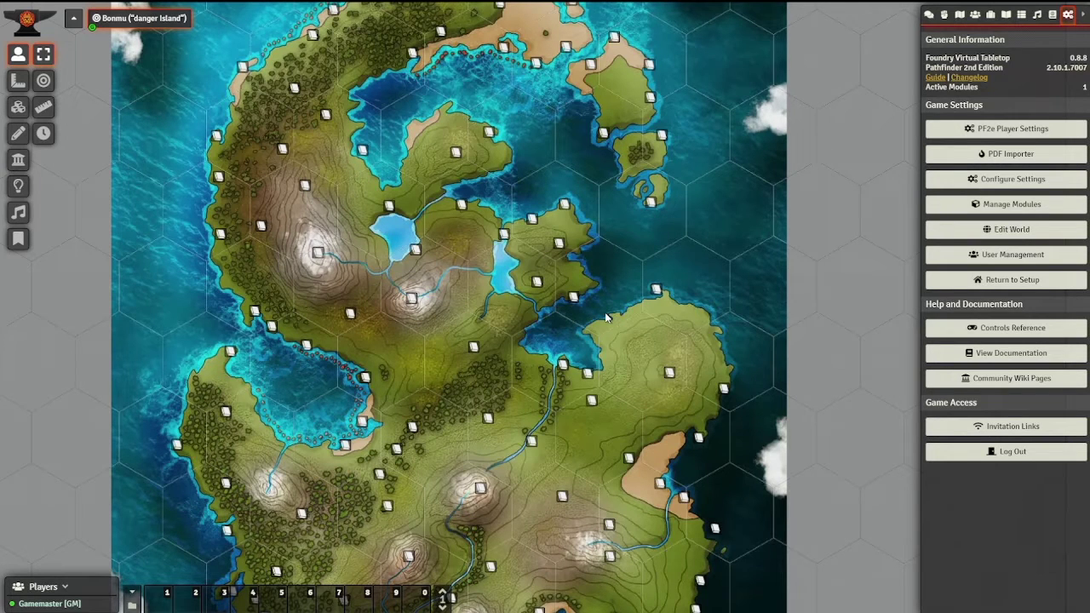
Step: Read the Fighting Sites and Transport Towers journal notes pinned on the Bonmu ("danger Island") map
{"action": "scroll", "coordinate": [588, 319], "scroll_direction": "up", "scroll_amount": 1}
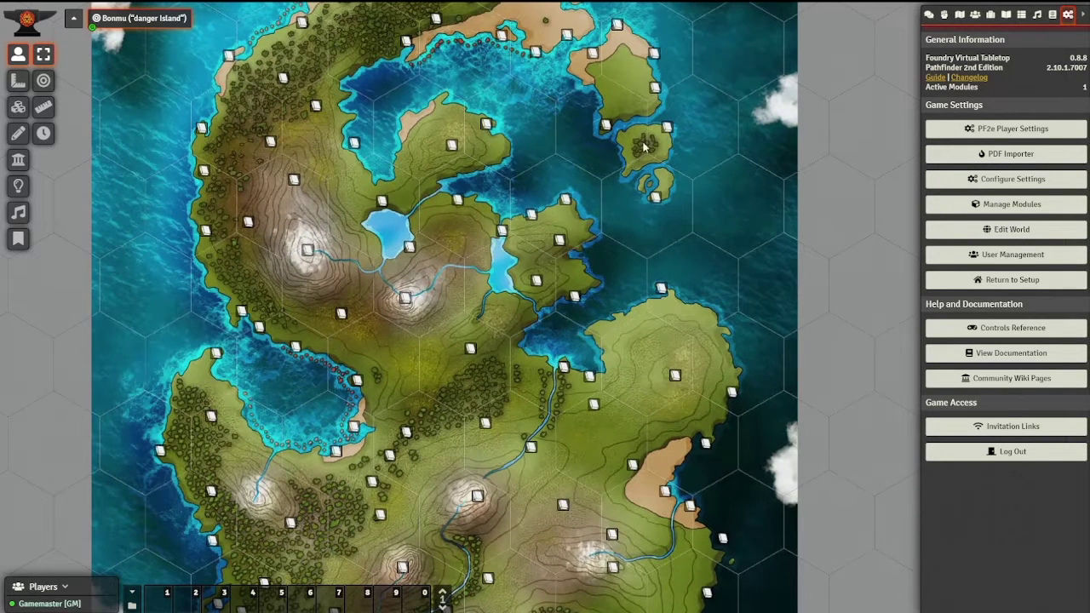
{"action": "double_click", "coordinate": [487, 125]}
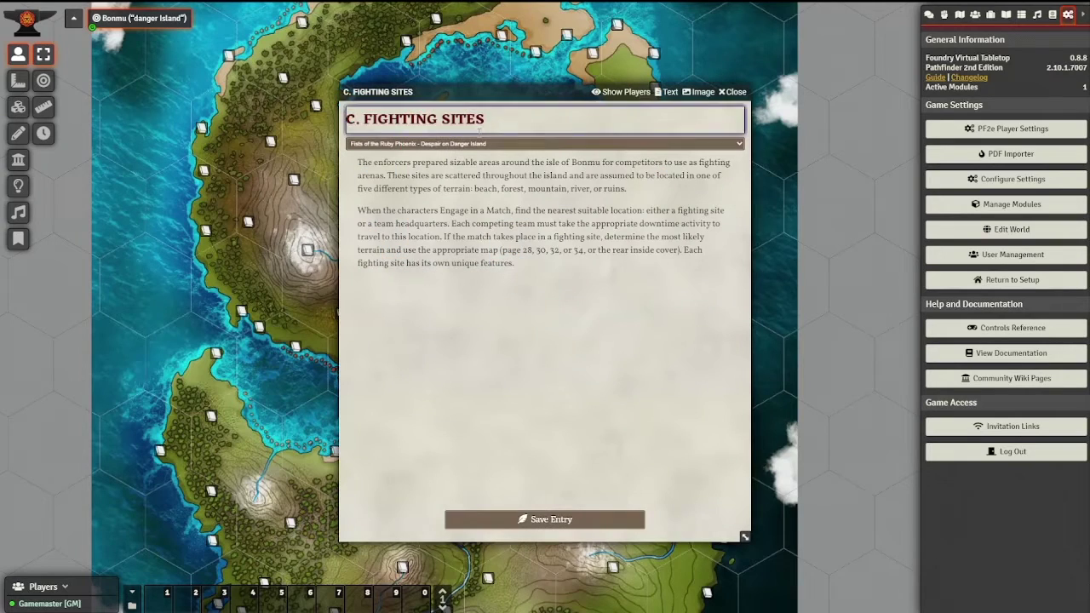
{"action": "key", "text": "Escape"}
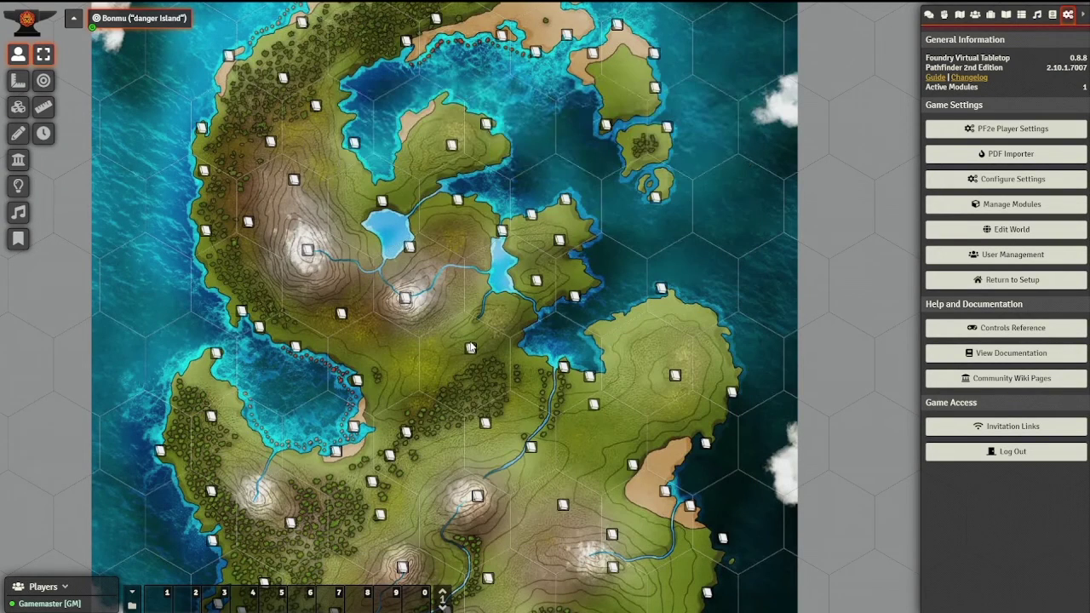
{"action": "double_click", "coordinate": [471, 350]}
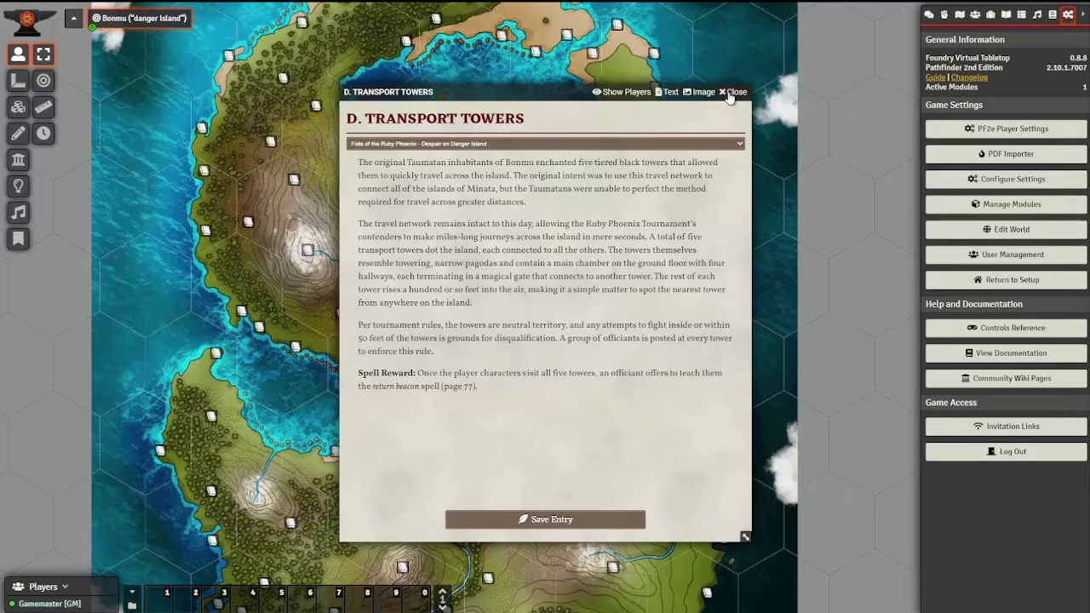
{"action": "key", "text": "Escape"}
{"action": "scroll", "coordinate": [474, 148], "scroll_direction": "down", "scroll_amount": 2}
{"action": "scroll", "coordinate": [596, 358], "scroll_direction": "up", "scroll_amount": 2}
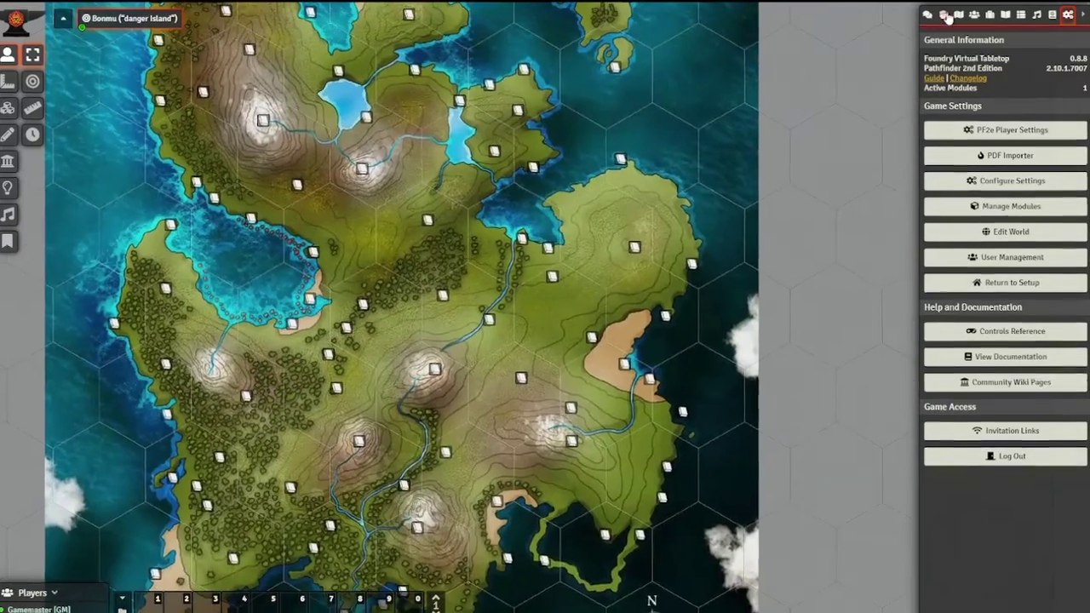
Step: Look through the imported Fists of the Ruby Phoenix scene folder and view the Temple Of Irori scene
{"action": "left_click", "coordinate": [944, 15]}
{"action": "left_click", "coordinate": [966, 16]}
{"action": "left_click", "coordinate": [950, 15]}
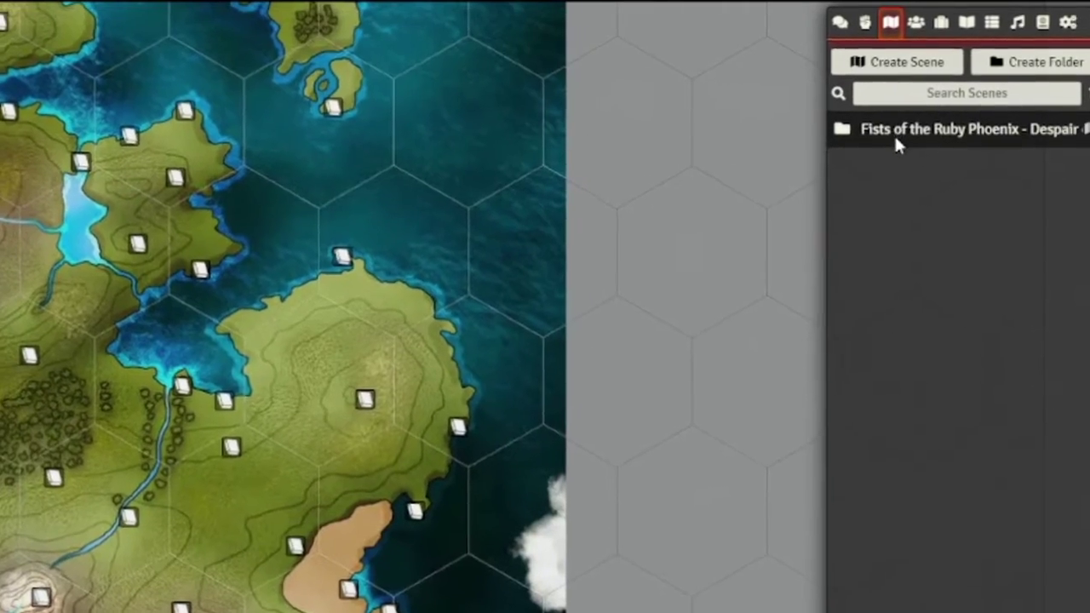
{"action": "left_click", "coordinate": [917, 112]}
{"action": "scroll", "coordinate": [909, 247], "scroll_direction": "down", "scroll_amount": 3}
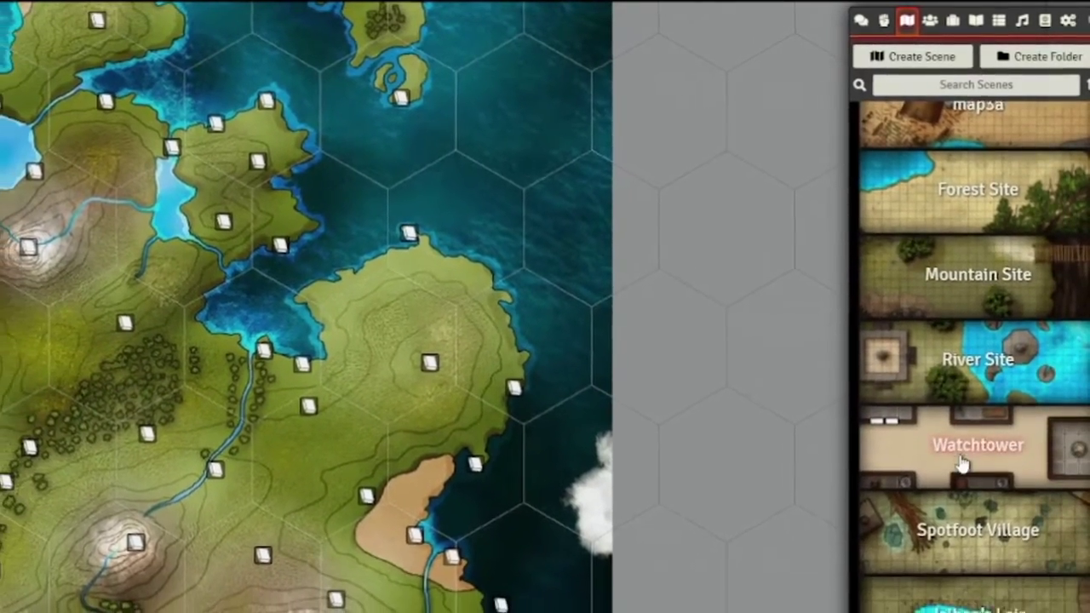
{"action": "scroll", "coordinate": [962, 464], "scroll_direction": "up", "scroll_amount": 3}
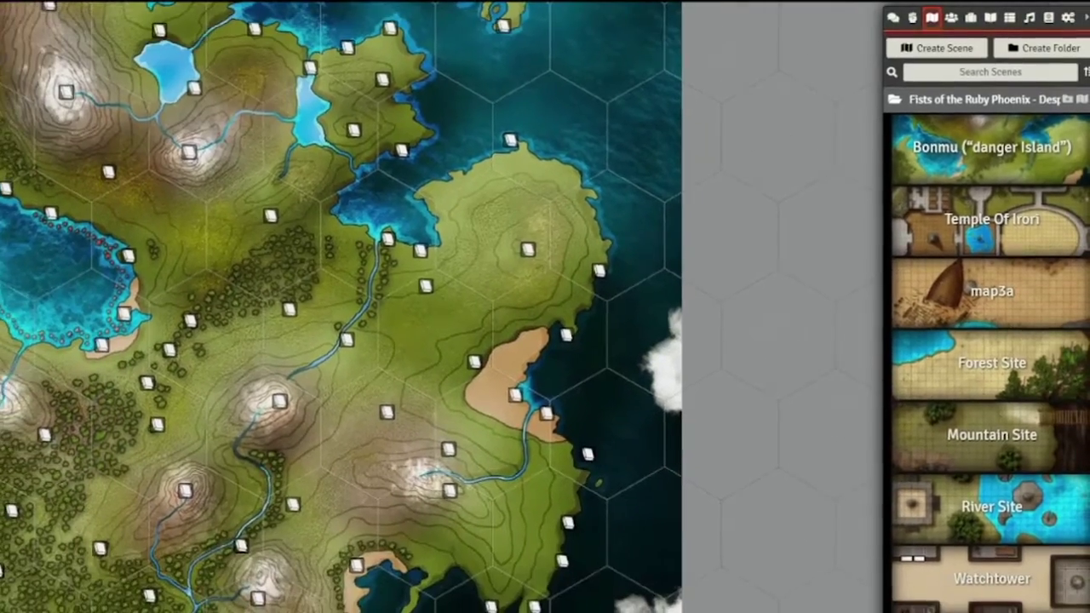
{"action": "scroll", "coordinate": [948, 504], "scroll_direction": "down", "scroll_amount": 3}
{"action": "scroll", "coordinate": [949, 470], "scroll_direction": "up", "scroll_amount": 3}
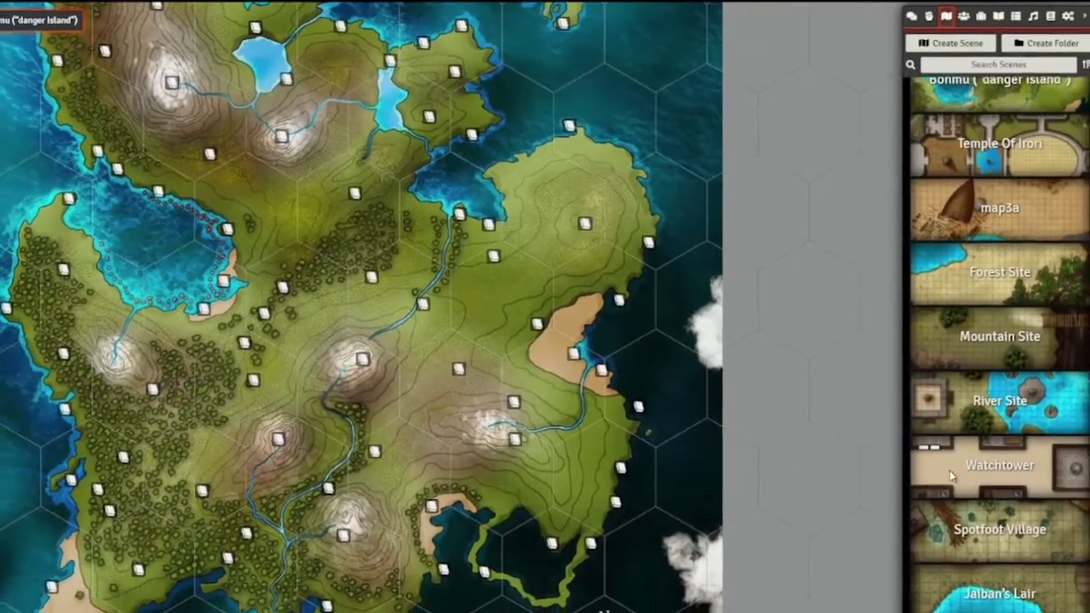
{"action": "right_click", "coordinate": [971, 211]}
{"action": "left_click", "coordinate": [945, 158]}
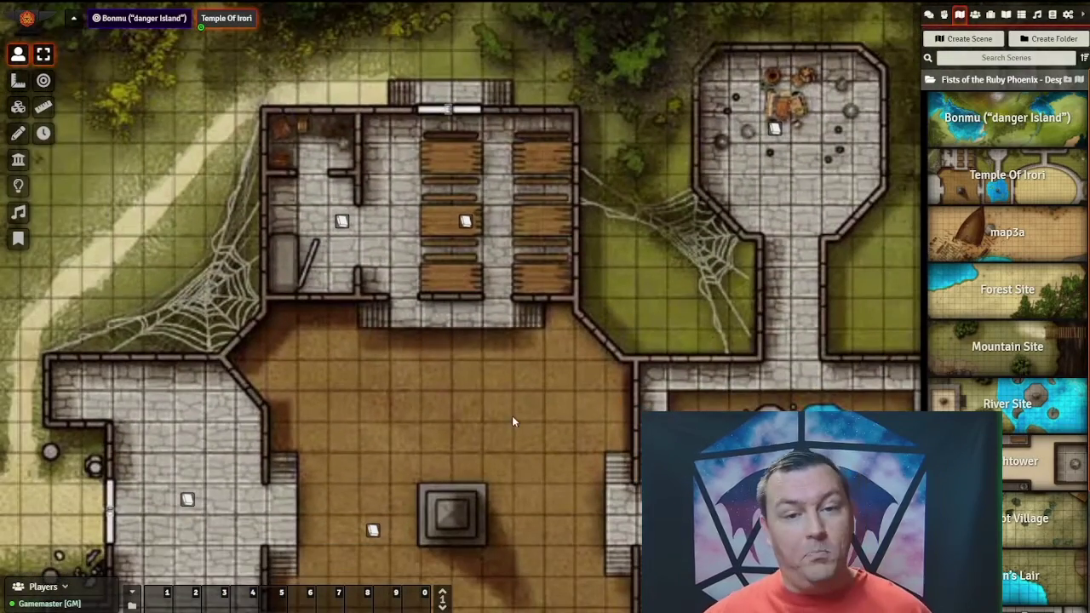
Step: Examine the Temple Of Irori map and read its A2 Chamber of Trials and A1 Temple Entrance notes
{"action": "left_click_drag", "start_coordinate": [522, 443], "coordinate": [652, 259]}
{"action": "scroll", "coordinate": [560, 253], "scroll_direction": "down", "scroll_amount": 2}
{"action": "scroll", "coordinate": [272, 229], "scroll_direction": "up", "scroll_amount": 1}
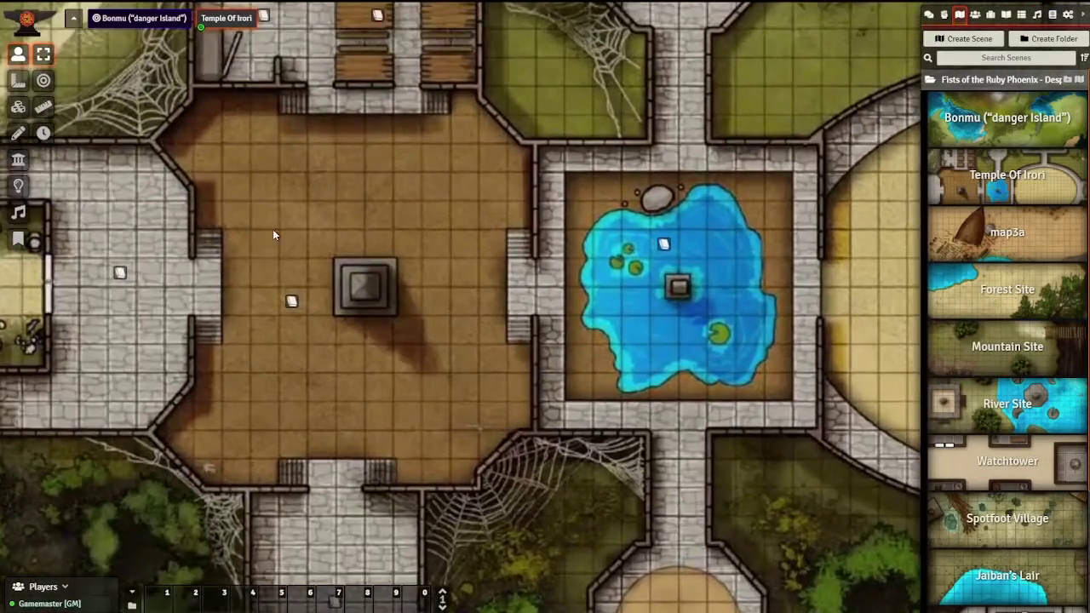
{"action": "left_click_drag", "start_coordinate": [273, 229], "coordinate": [503, 320]}
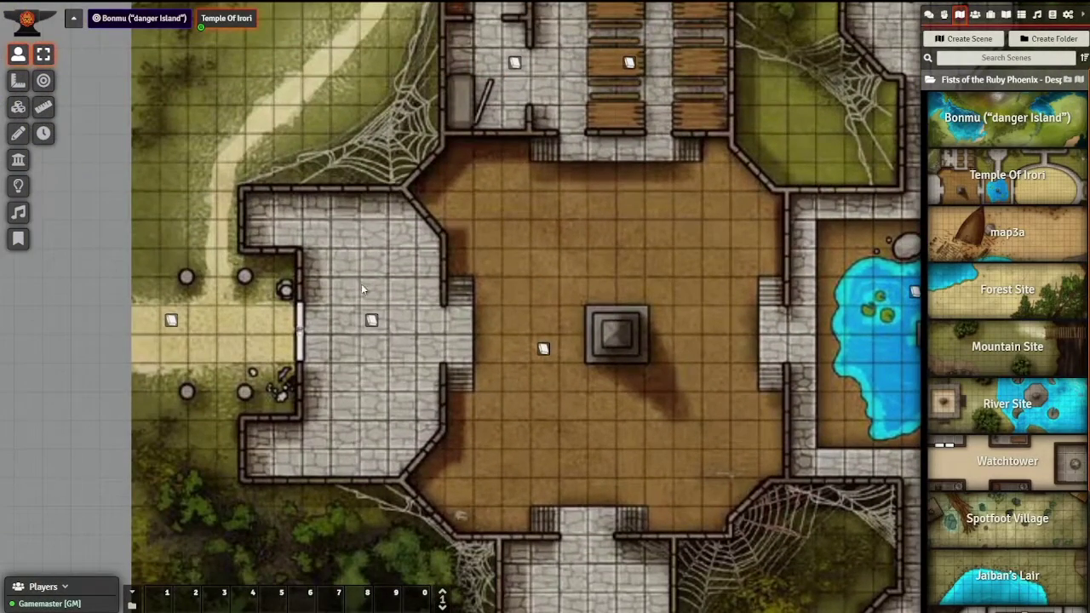
{"action": "double_click", "coordinate": [372, 320]}
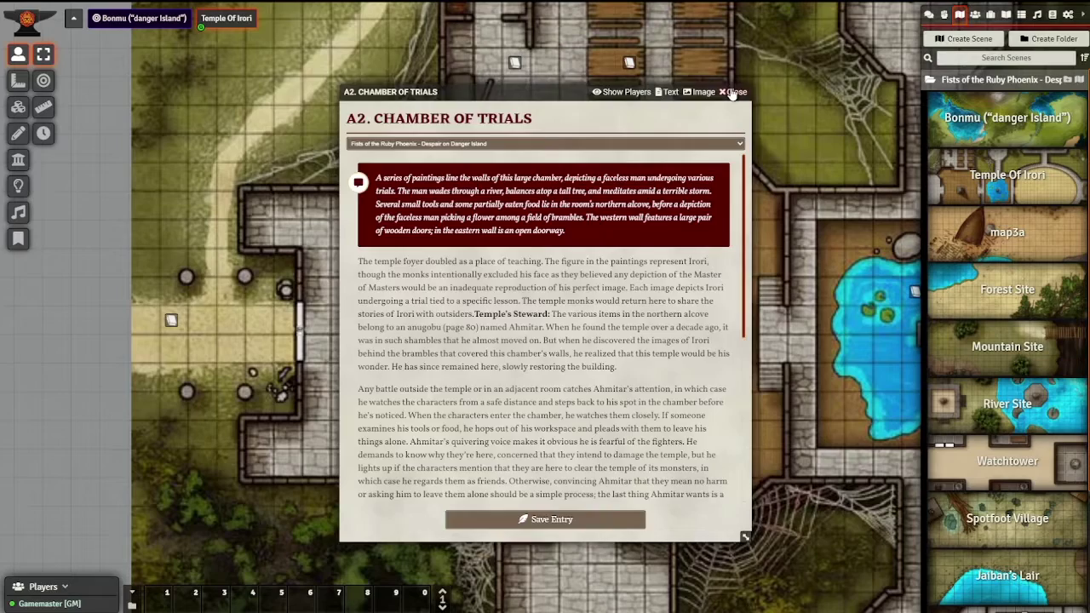
{"action": "left_click", "coordinate": [735, 92]}
{"action": "double_click", "coordinate": [171, 320]}
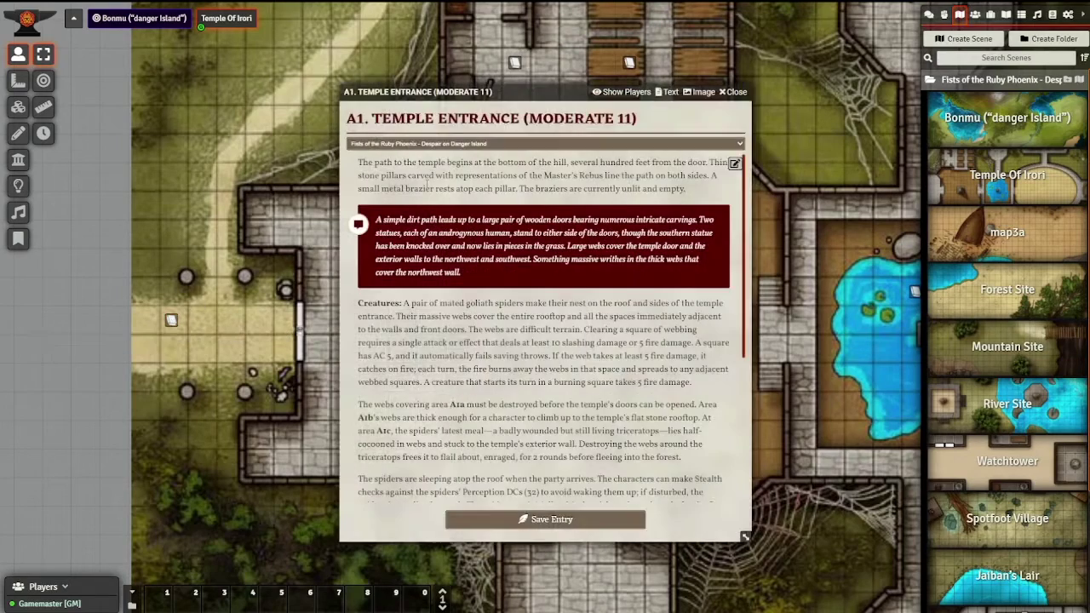
{"action": "left_click", "coordinate": [734, 92]}
{"action": "scroll", "coordinate": [481, 235], "scroll_direction": "up", "scroll_amount": 2}
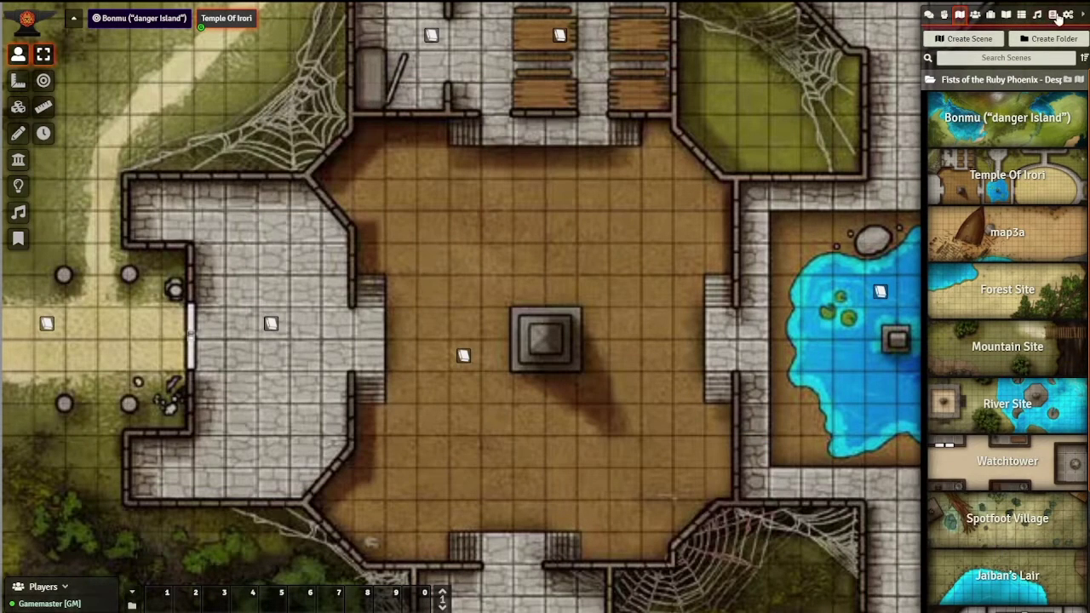
Step: Import the PZO90166 Interactive Maps PDF with the PDF importer to update the maps of the matching scenes
{"action": "left_click", "coordinate": [1068, 14]}
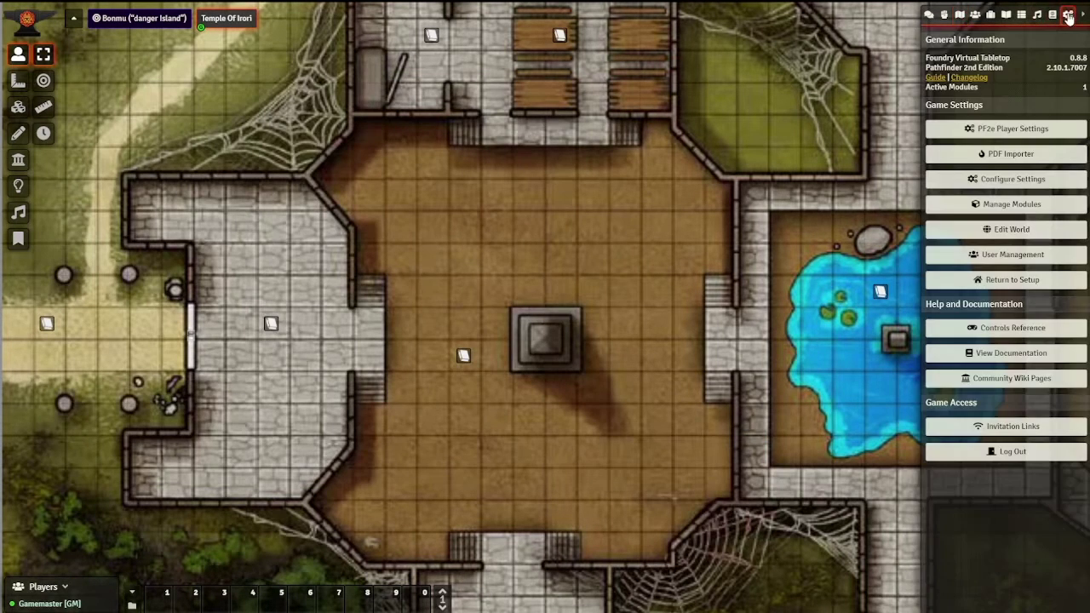
{"action": "left_click", "coordinate": [1019, 157]}
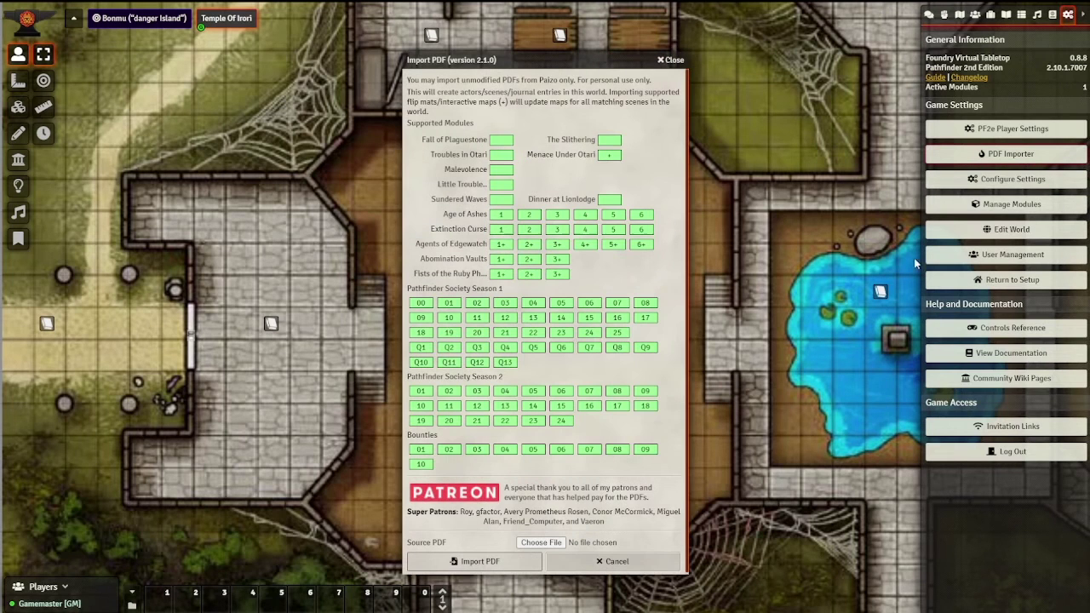
{"action": "left_click_drag", "start_coordinate": [478, 60], "coordinate": [445, 48]}
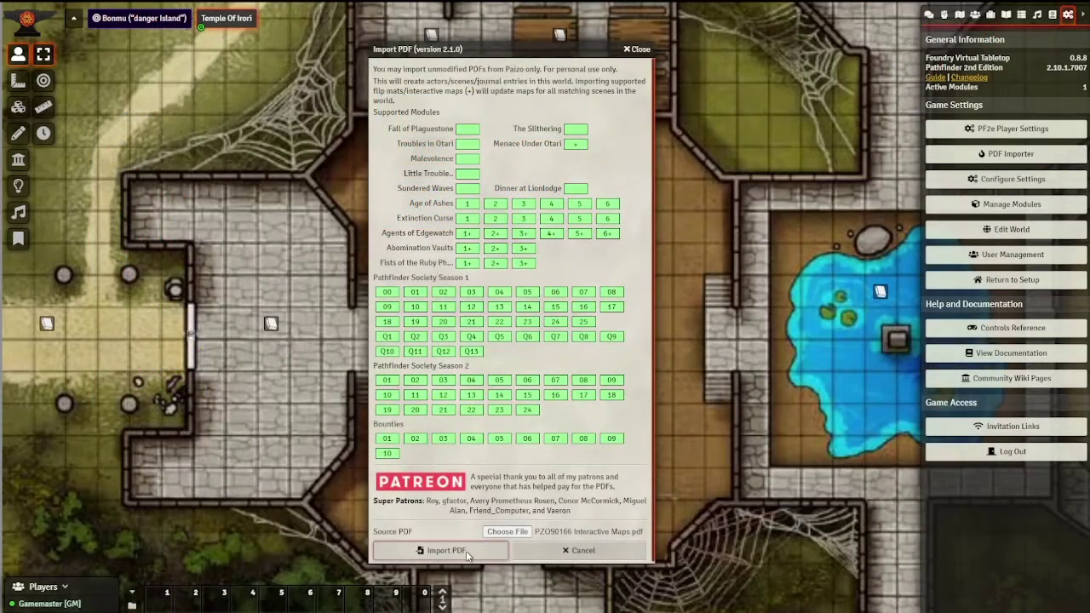
{"action": "left_click", "coordinate": [467, 552]}
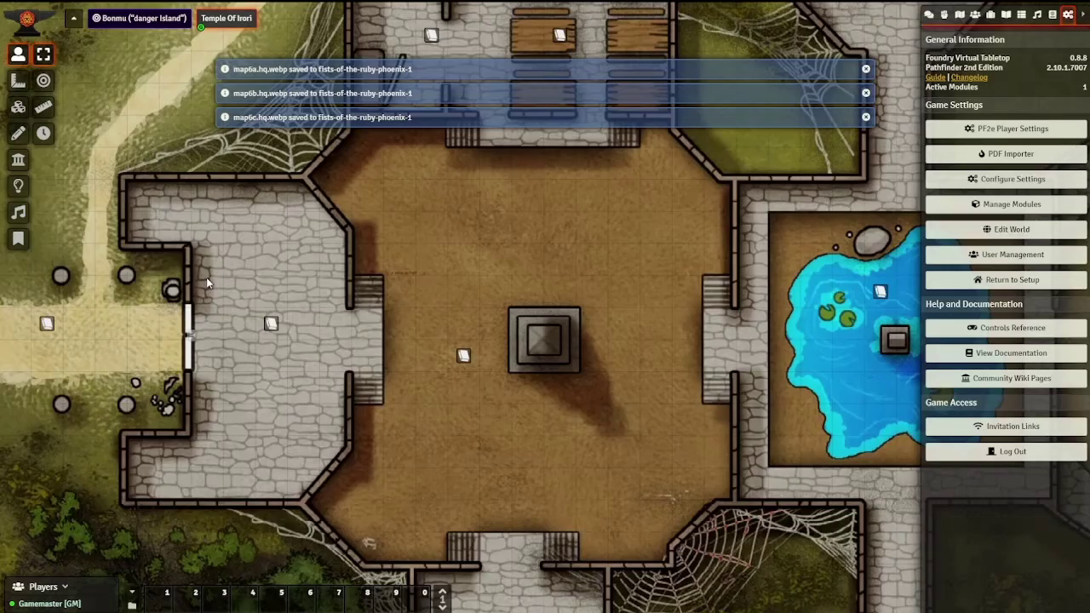
Step: Examine the updated Temple Of Irori map and the Bonmu ("danger Island") map at different magnifications
{"action": "scroll", "coordinate": [601, 211], "scroll_direction": "up", "scroll_amount": 3}
{"action": "scroll", "coordinate": [601, 211], "scroll_direction": "down", "scroll_amount": 2}
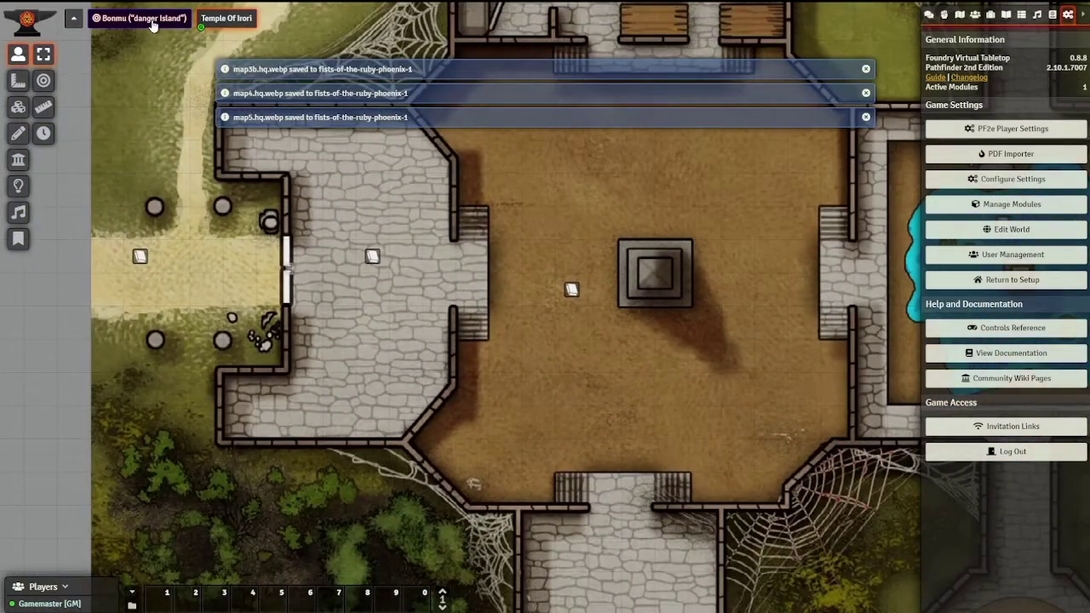
{"action": "left_click", "coordinate": [153, 20]}
{"action": "scroll", "coordinate": [348, 298], "scroll_direction": "up", "scroll_amount": 4}
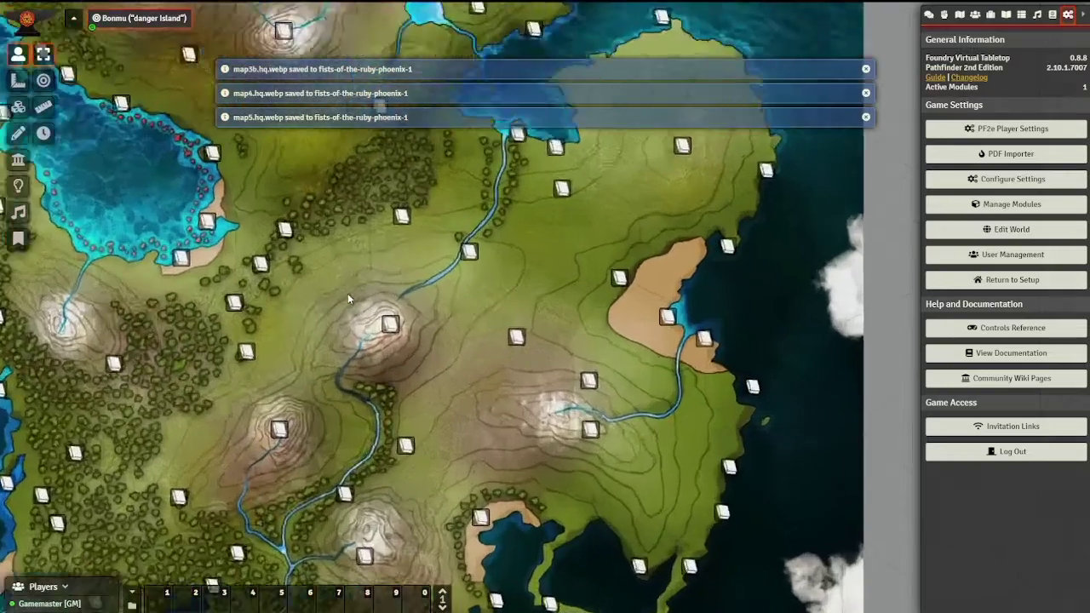
{"action": "key", "text": "Up"}
{"action": "key", "text": "Left"}
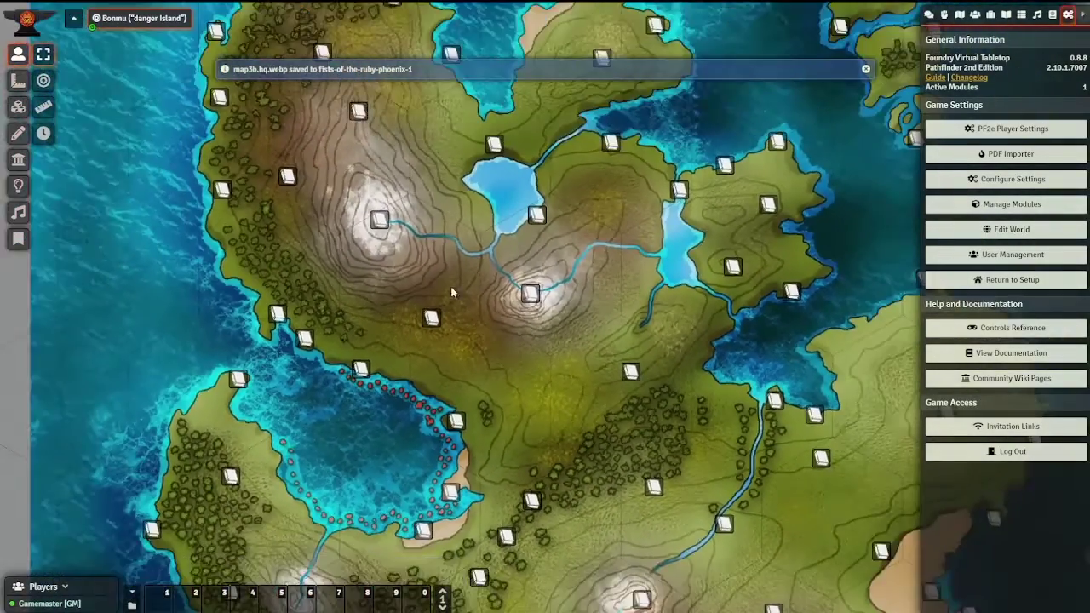
{"action": "scroll", "coordinate": [450, 287], "scroll_direction": "down", "scroll_amount": 5}
{"action": "scroll", "coordinate": [438, 220], "scroll_direction": "up", "scroll_amount": 5}
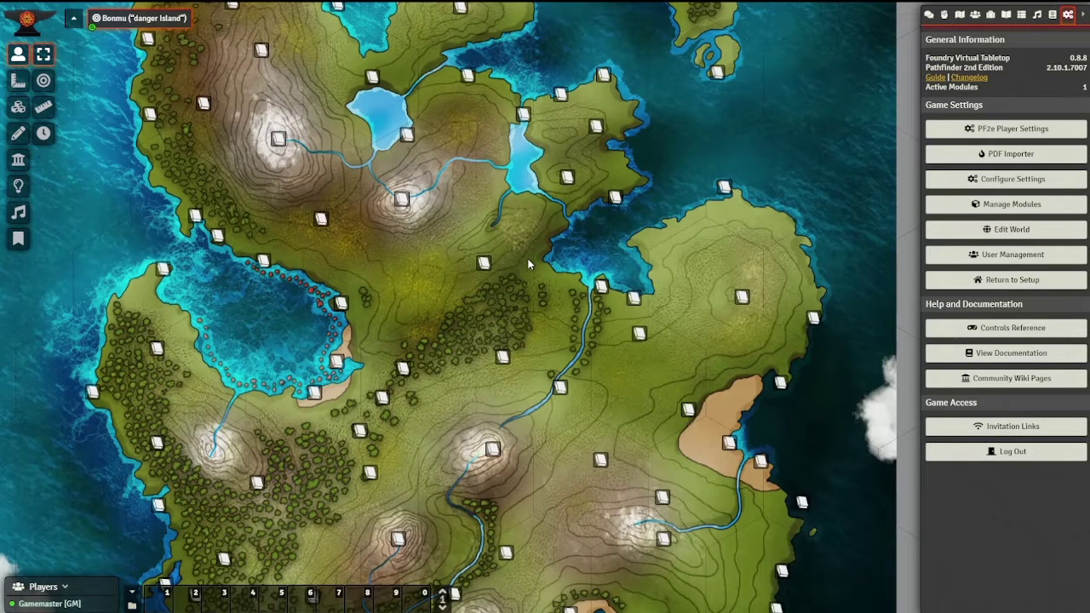
Step: Look through the journal entries in the imported Fists of the Ruby Phoenix folder
{"action": "left_click", "coordinate": [959, 15]}
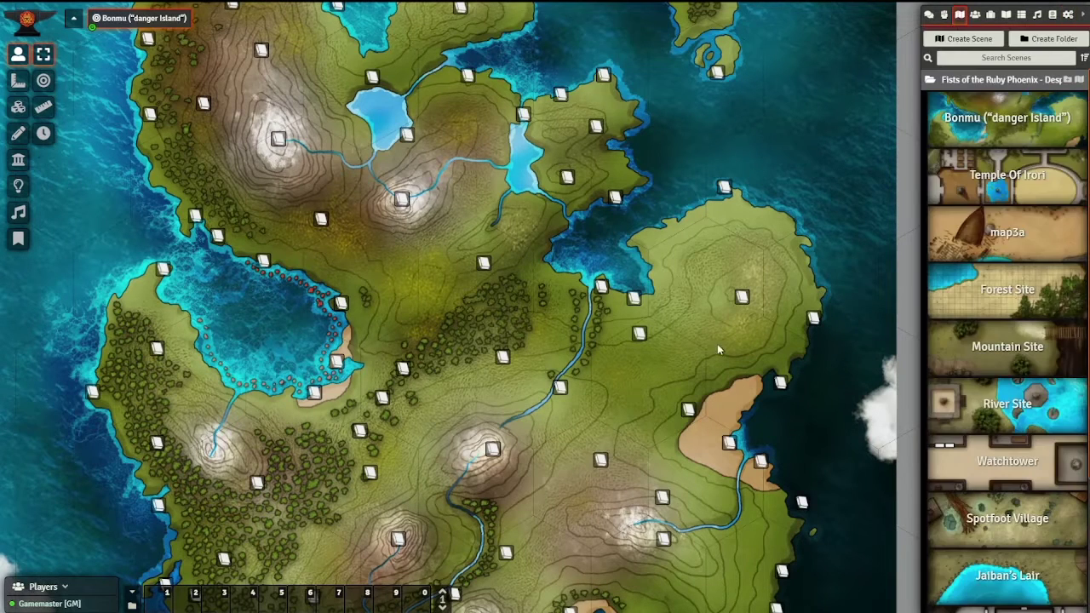
{"action": "left_click", "coordinate": [1007, 16]}
{"action": "left_click", "coordinate": [965, 81]}
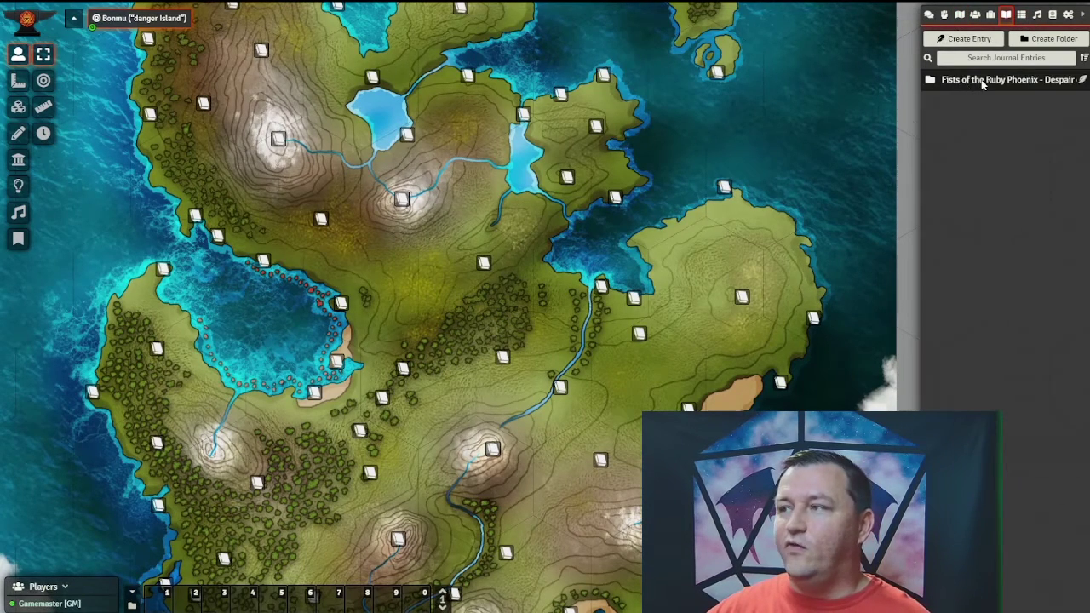
{"action": "left_click", "coordinate": [982, 81]}
{"action": "scroll", "coordinate": [973, 223], "scroll_direction": "down", "scroll_amount": 3}
{"action": "scroll", "coordinate": [974, 222], "scroll_direction": "up", "scroll_amount": 3}
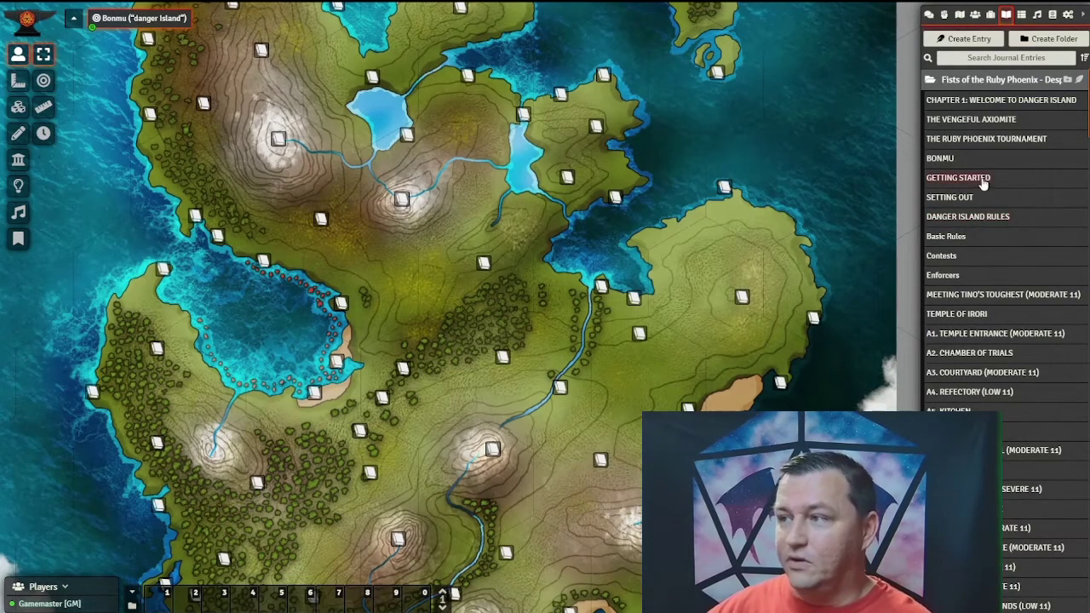
Step: Read the GETTING STARTED journal entry and close it
{"action": "left_click", "coordinate": [981, 181]}
{"action": "left_click_drag", "start_coordinate": [459, 92], "coordinate": [376, 60]}
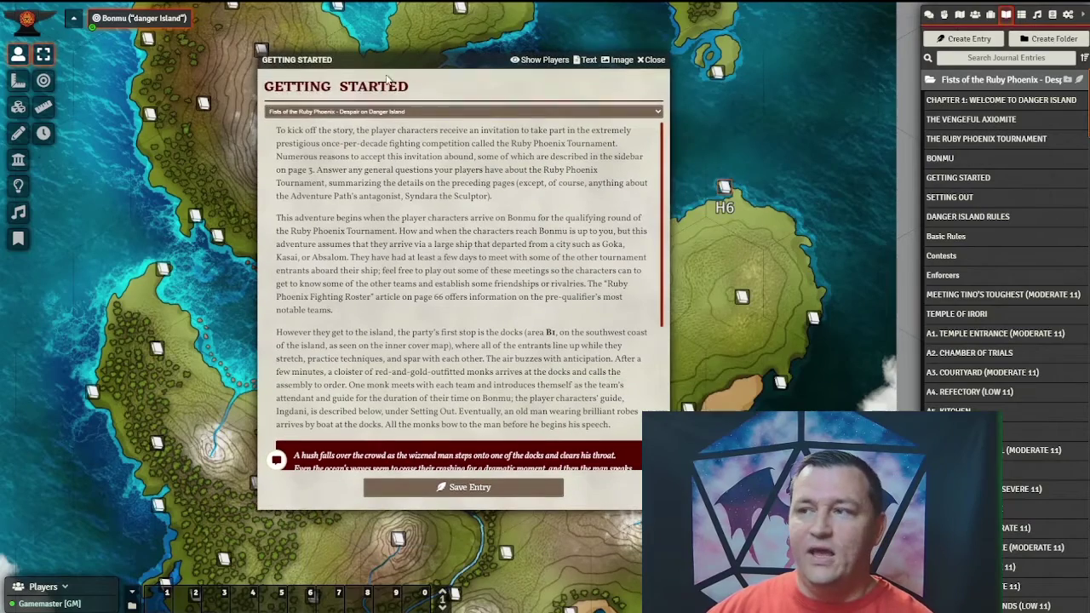
{"action": "scroll", "coordinate": [657, 229], "scroll_direction": "down", "scroll_amount": 2}
{"action": "scroll", "coordinate": [658, 228], "scroll_direction": "down", "scroll_amount": 3}
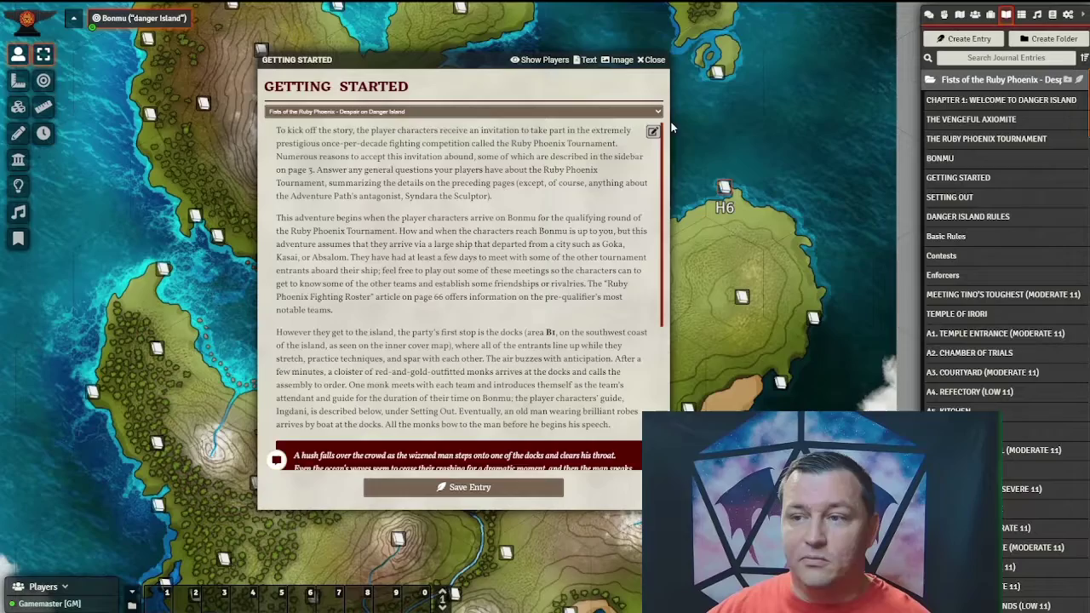
{"action": "scroll", "coordinate": [665, 128], "scroll_direction": "down", "scroll_amount": 3}
{"action": "scroll", "coordinate": [661, 128], "scroll_direction": "up", "scroll_amount": 3}
{"action": "double_click", "coordinate": [661, 65]}
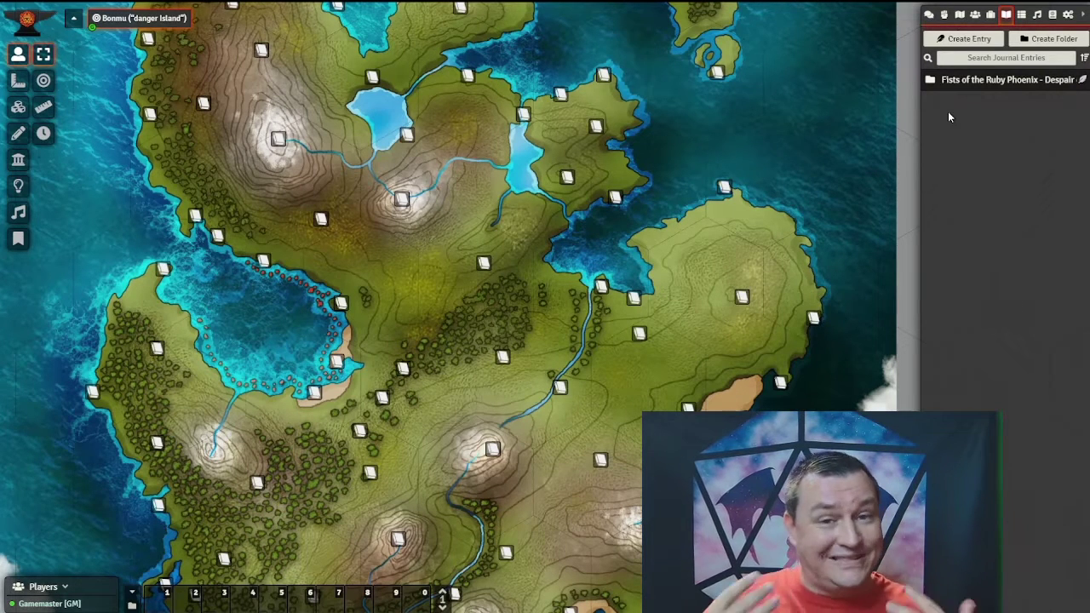
Step: Open the Fists of the Ruby Phoenix actor compendium and place its window clear of the sidebar
{"action": "left_click", "coordinate": [1052, 15]}
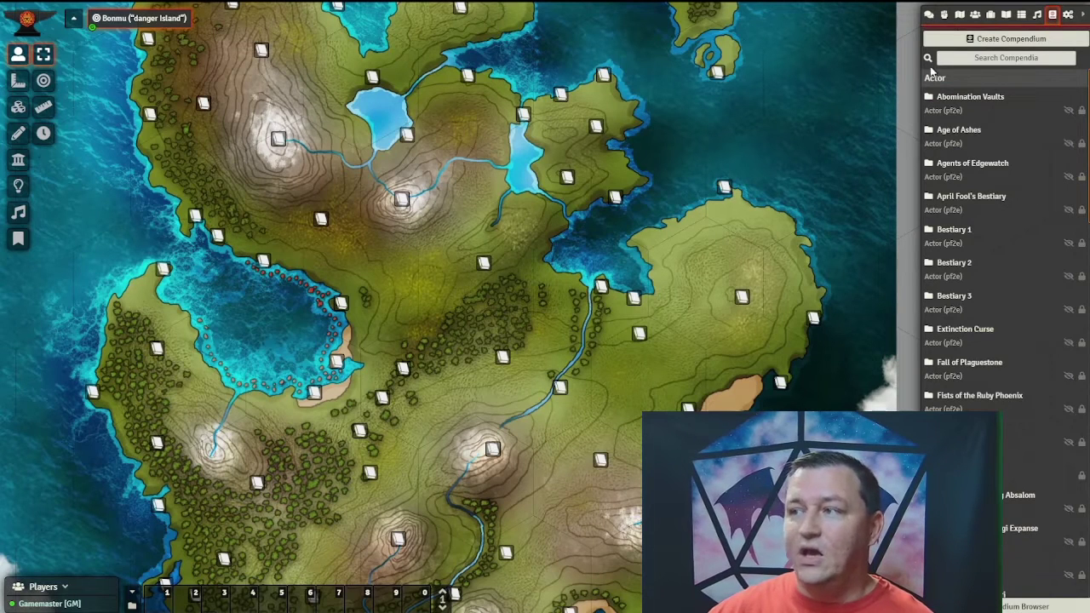
{"action": "scroll", "coordinate": [932, 93], "scroll_direction": "down", "scroll_amount": 2}
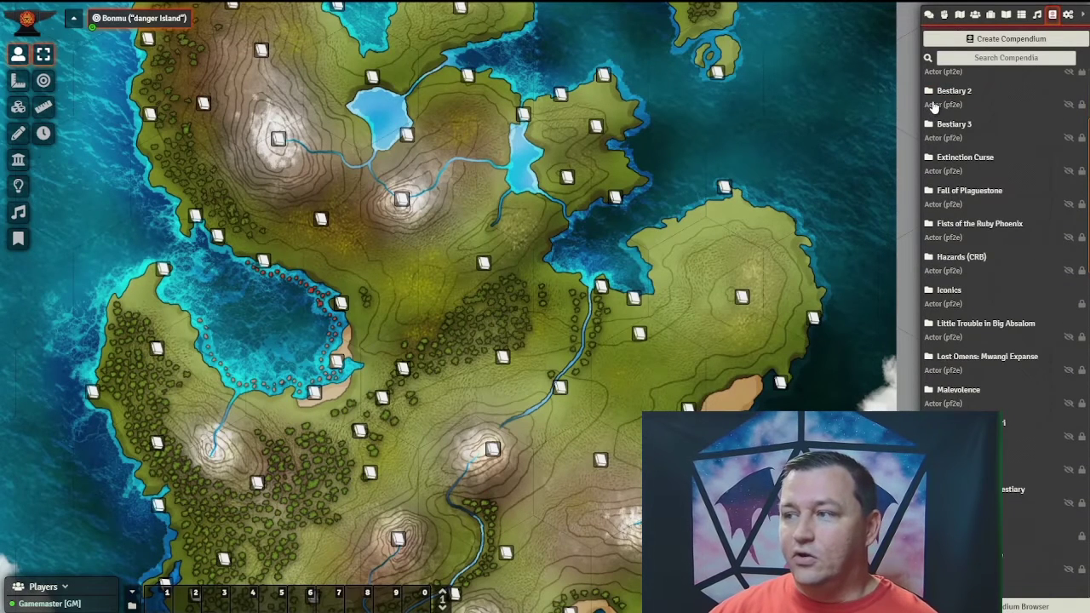
{"action": "left_click", "coordinate": [971, 224]}
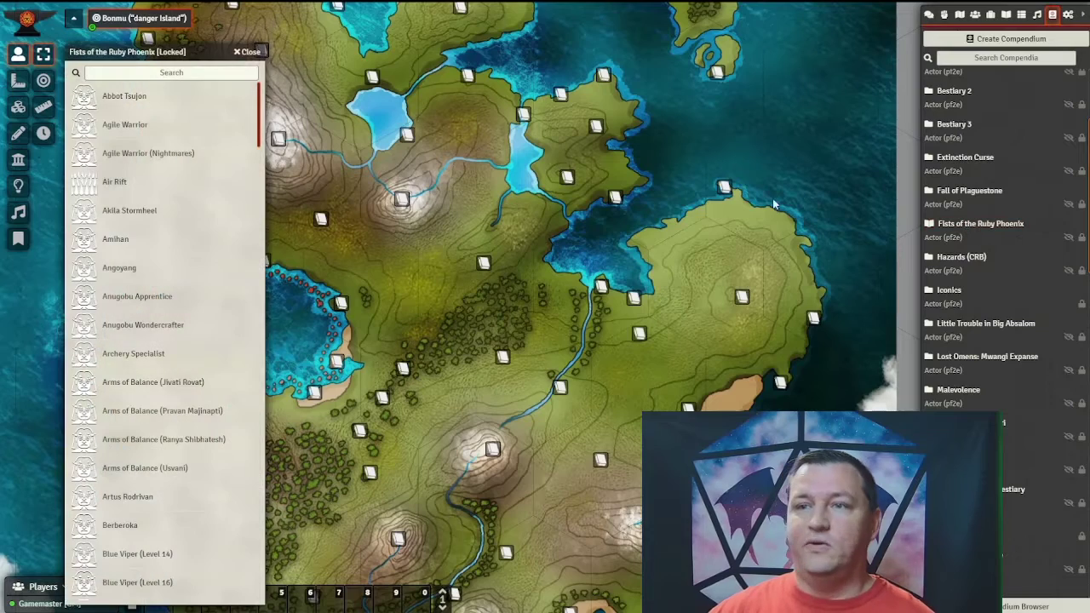
{"action": "left_click_drag", "start_coordinate": [150, 37], "coordinate": [375, 36]}
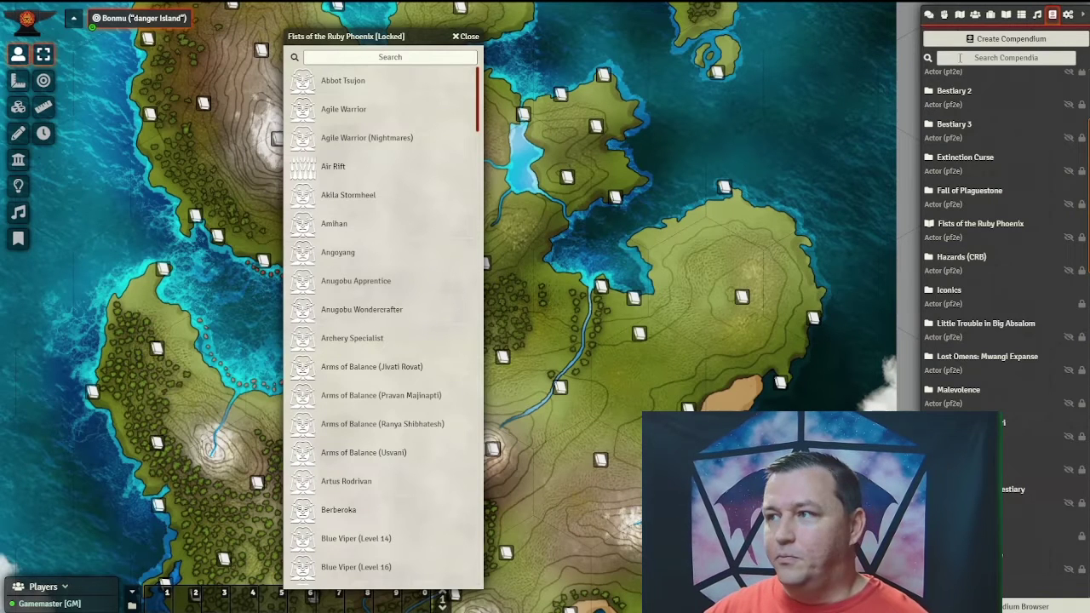
Step: View the Ruins Site scene and move the compendium window off its central stone platform
{"action": "left_click", "coordinate": [959, 14]}
{"action": "scroll", "coordinate": [953, 316], "scroll_direction": "down", "scroll_amount": 2}
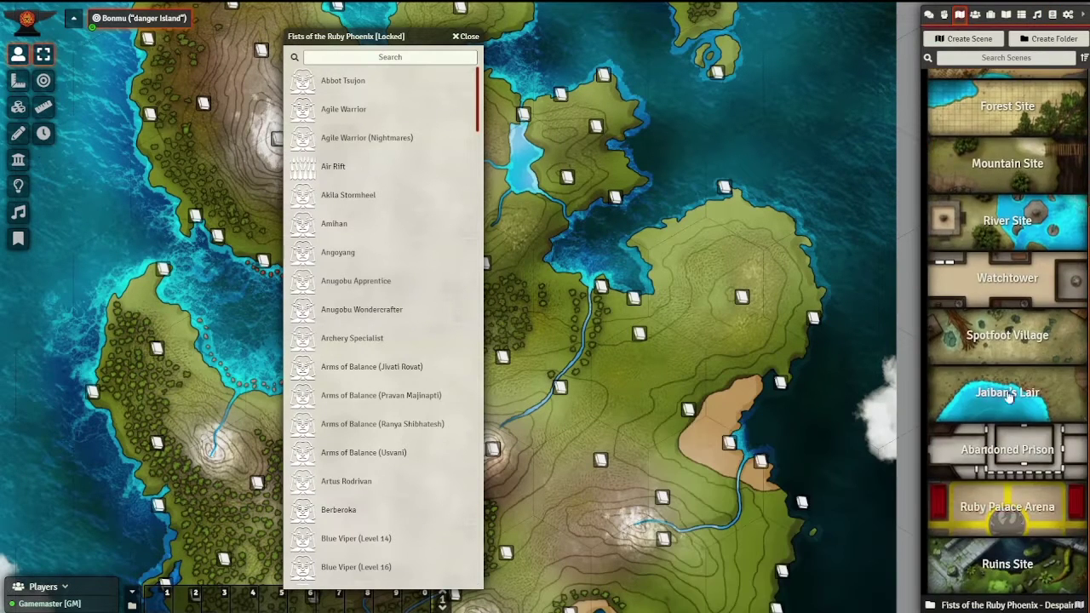
{"action": "right_click", "coordinate": [967, 562]}
{"action": "left_click", "coordinate": [968, 363]}
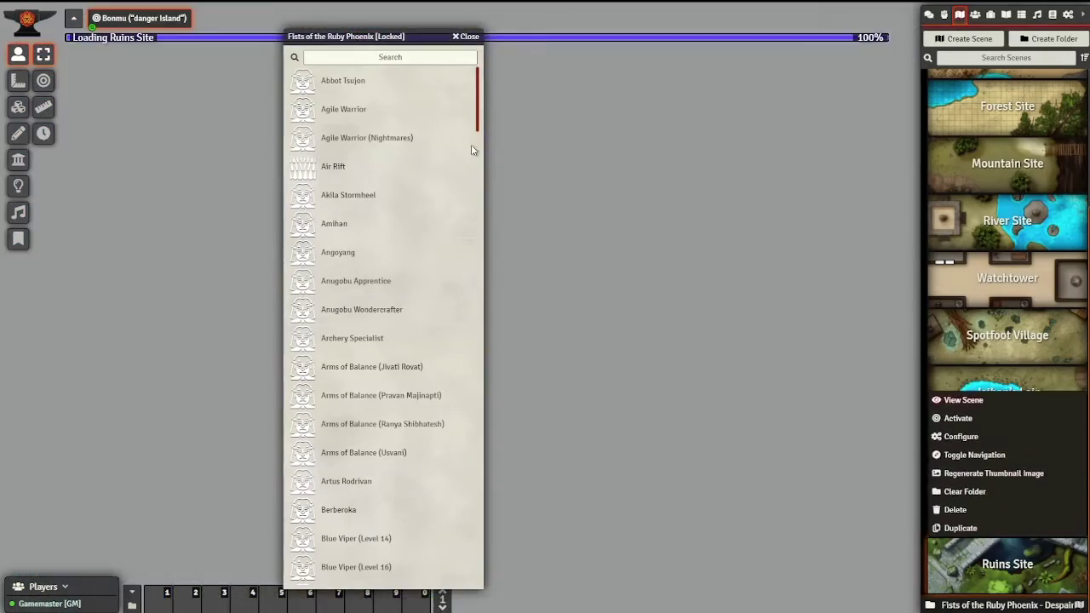
{"action": "left_click_drag", "start_coordinate": [332, 36], "coordinate": [721, 51]}
{"action": "scroll", "coordinate": [544, 296], "scroll_direction": "up", "scroll_amount": 5}
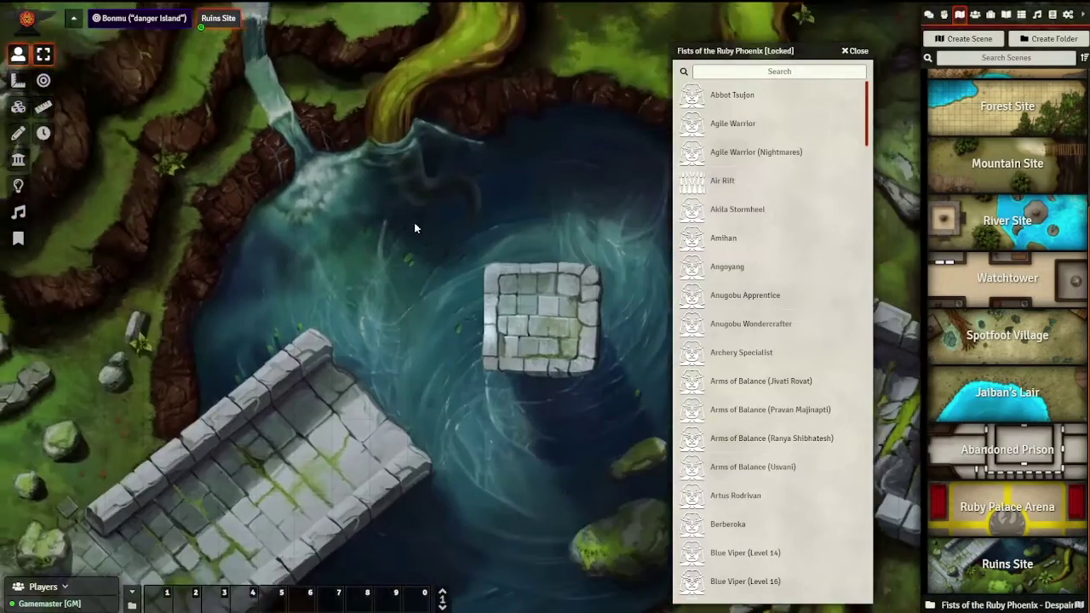
{"action": "scroll", "coordinate": [391, 182], "scroll_direction": "down", "scroll_amount": 2}
{"action": "left_click_drag", "start_coordinate": [392, 183], "coordinate": [390, 210]}
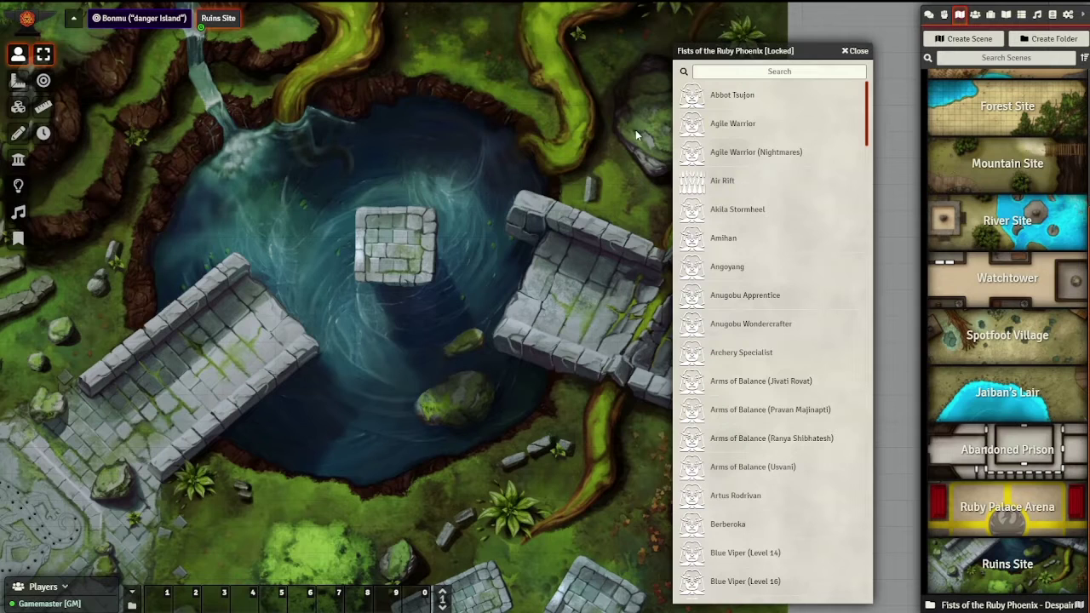
Step: Place two Archery Specialist tokens from the compendium on the stone platform in the pool, and close the compendium
{"action": "left_click_drag", "start_coordinate": [741, 353], "coordinate": [394, 226]}
{"action": "left_click_drag", "start_coordinate": [755, 358], "coordinate": [395, 251]}
{"action": "left_click", "coordinate": [857, 51]}
{"action": "scroll", "coordinate": [348, 344], "scroll_direction": "up", "scroll_amount": 1}
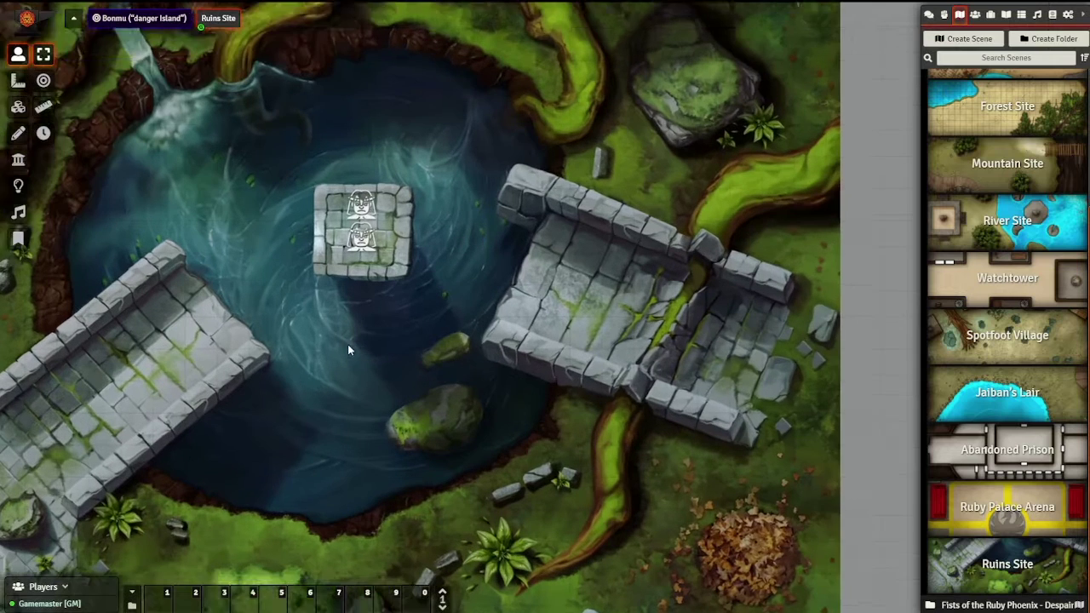
{"action": "left_click_drag", "start_coordinate": [348, 344], "coordinate": [403, 326]}
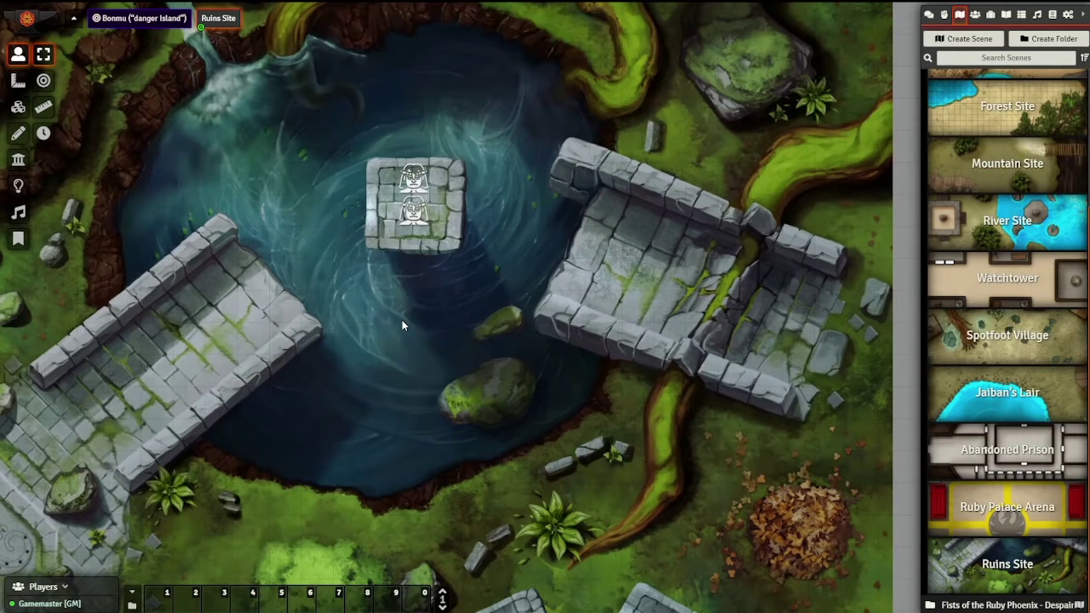